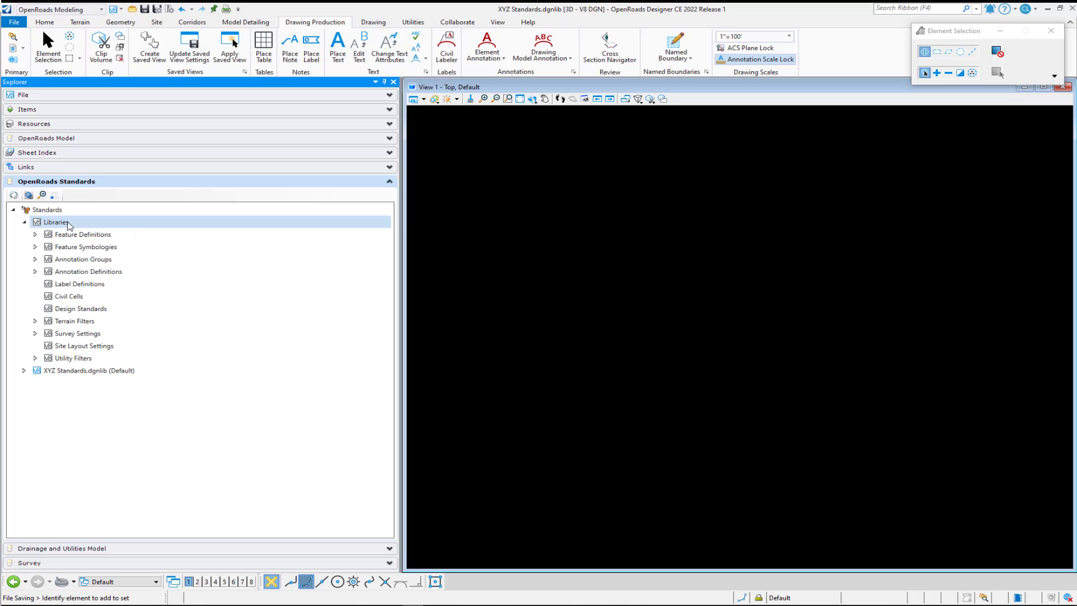
# Step: Examine the options of the Libraries node, its loaded Feature Definitions libraries and the recent files of the XYZ workset
pyautogui.rightClick(69, 225)
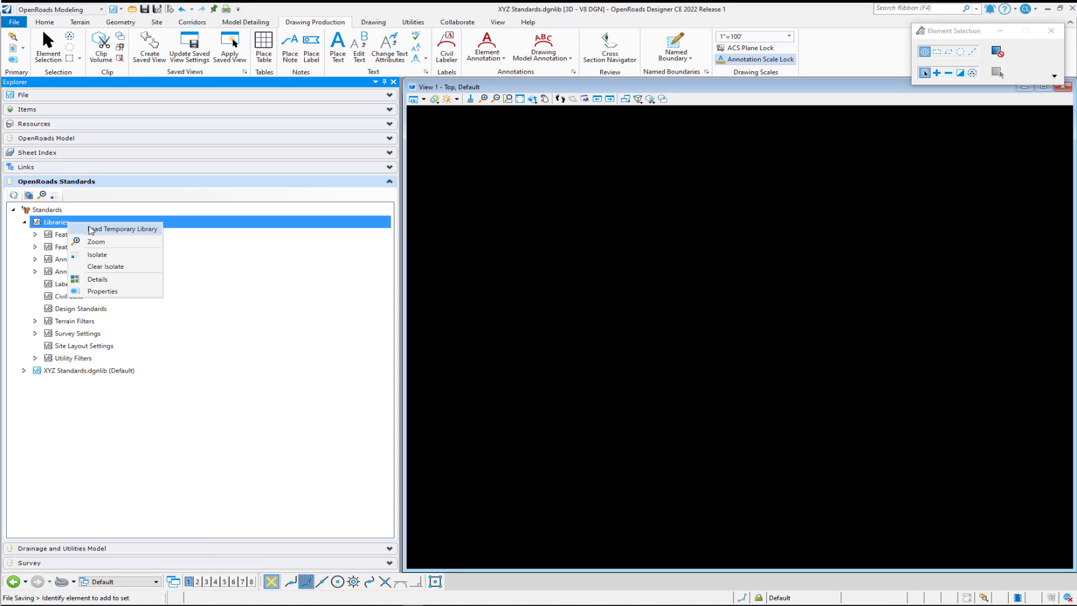
pyautogui.click(331, 322)
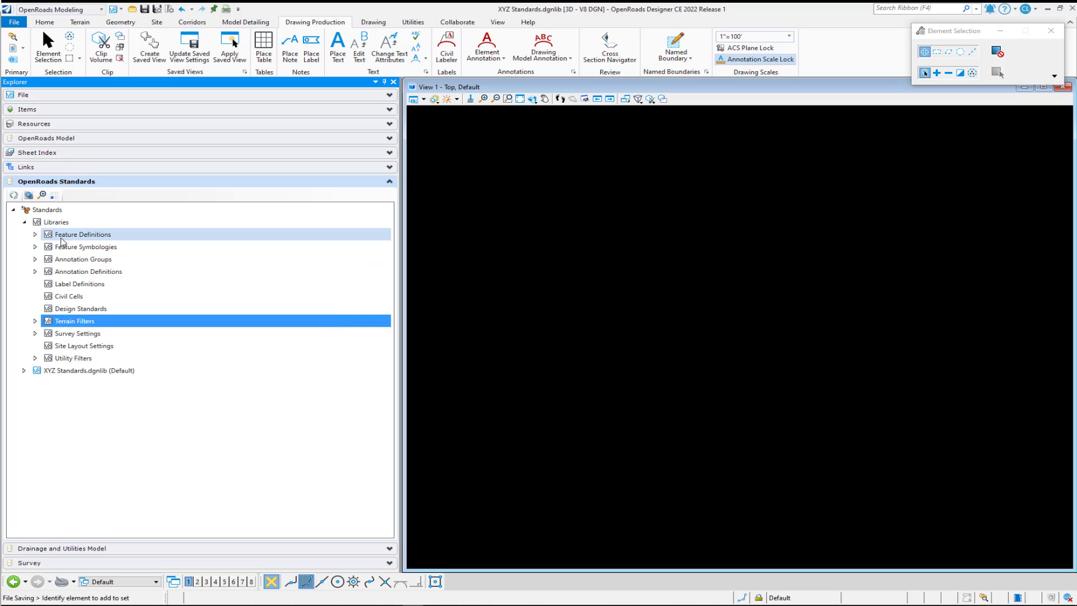
pyautogui.click(35, 234)
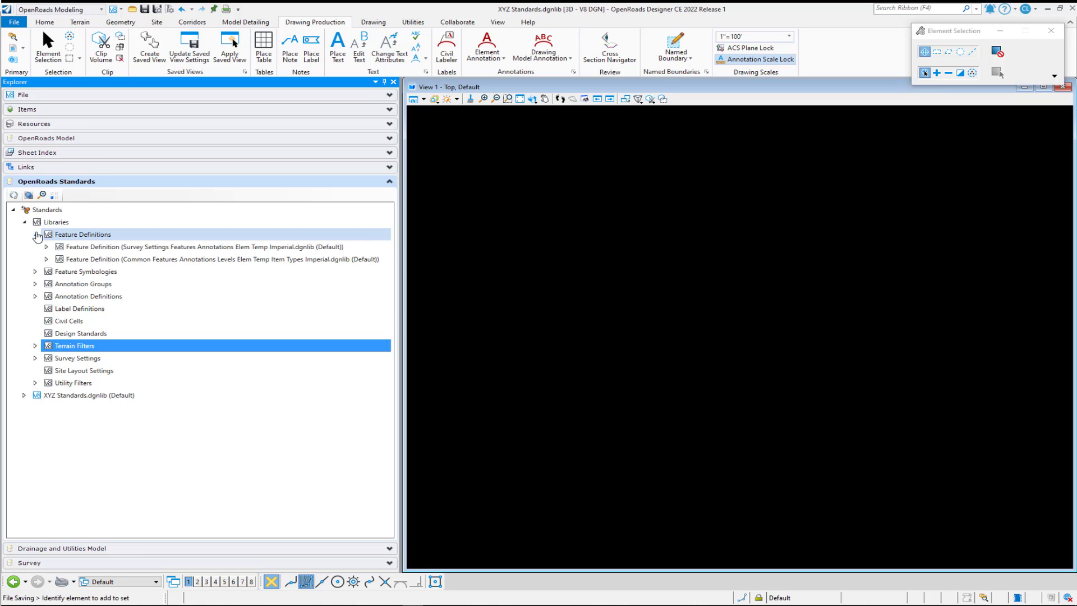
pyautogui.click(164, 261)
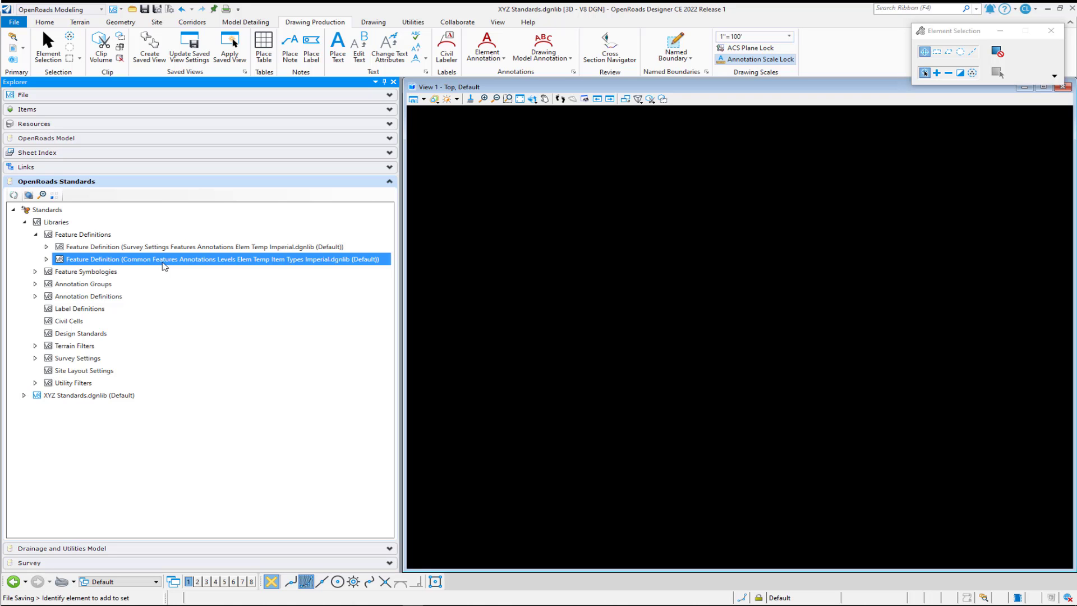
pyautogui.rightClick(99, 236)
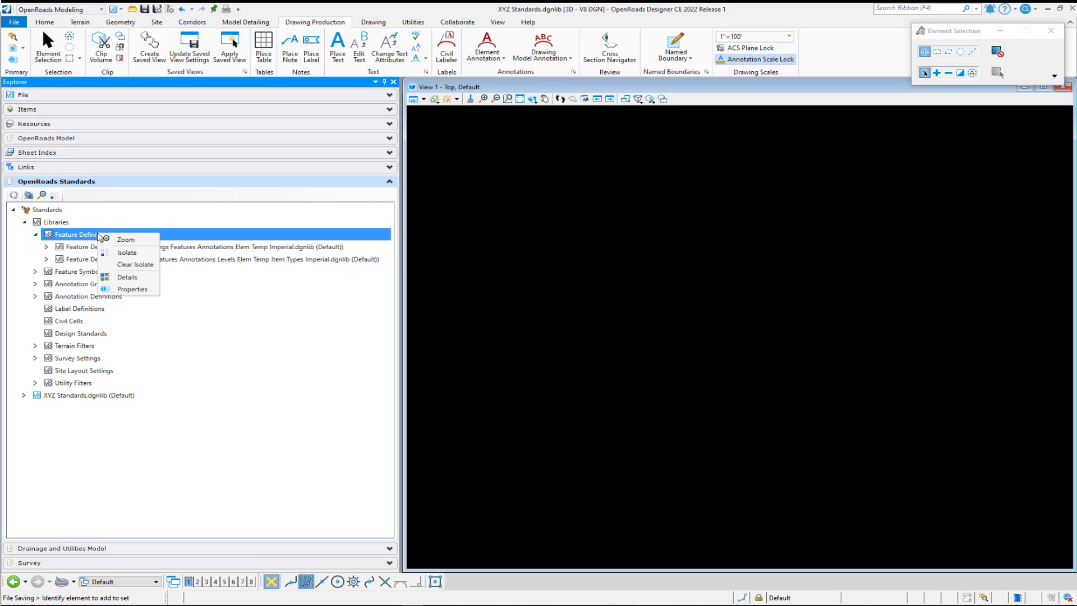
pyautogui.rightClick(56, 222)
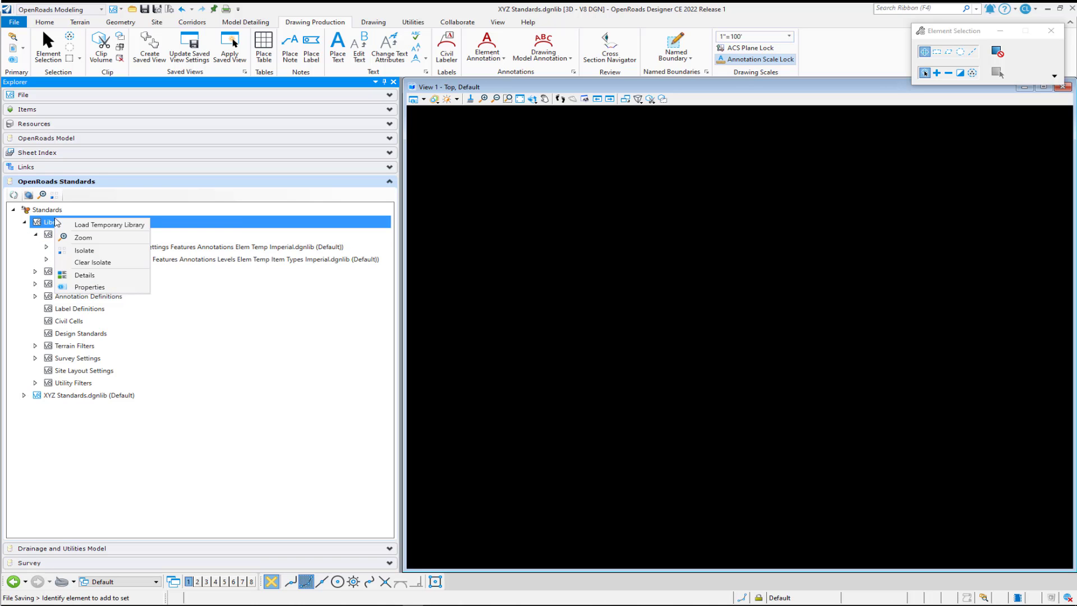
pyautogui.press('Escape')
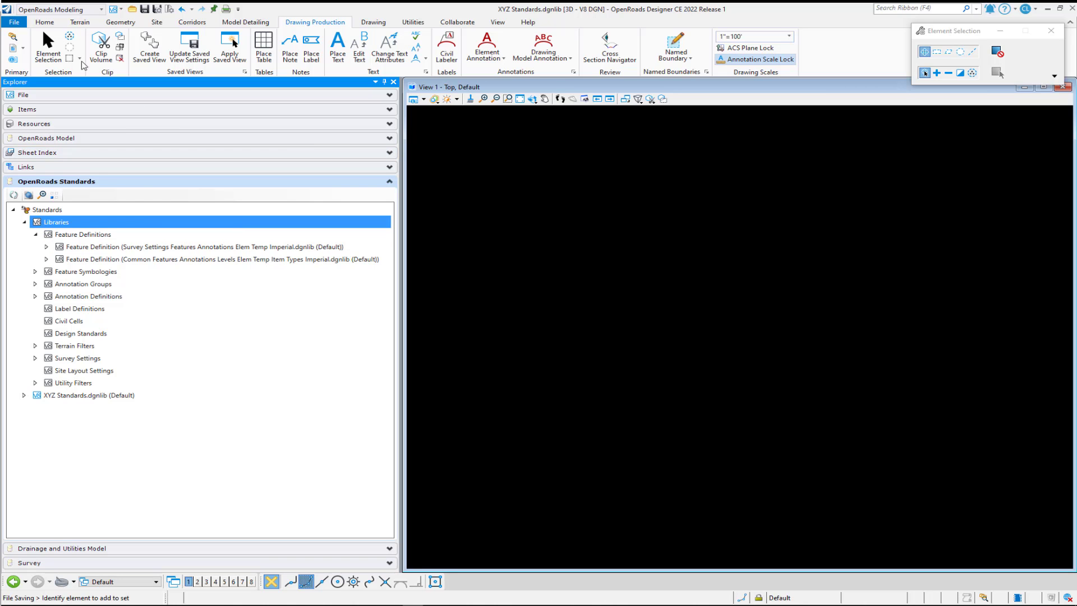
pyautogui.click(14, 22)
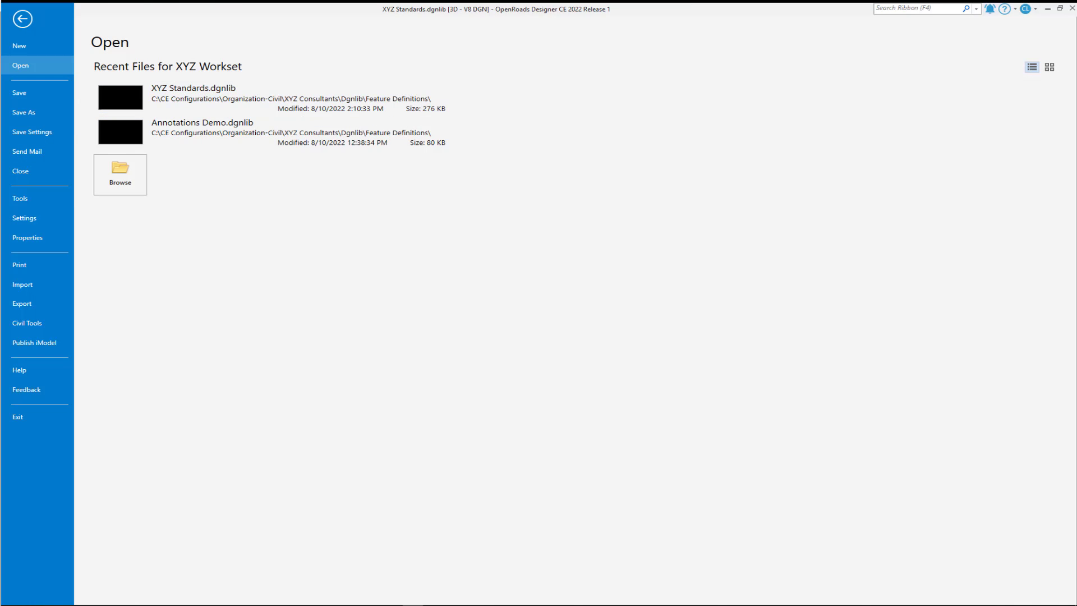
pyautogui.click(29, 22)
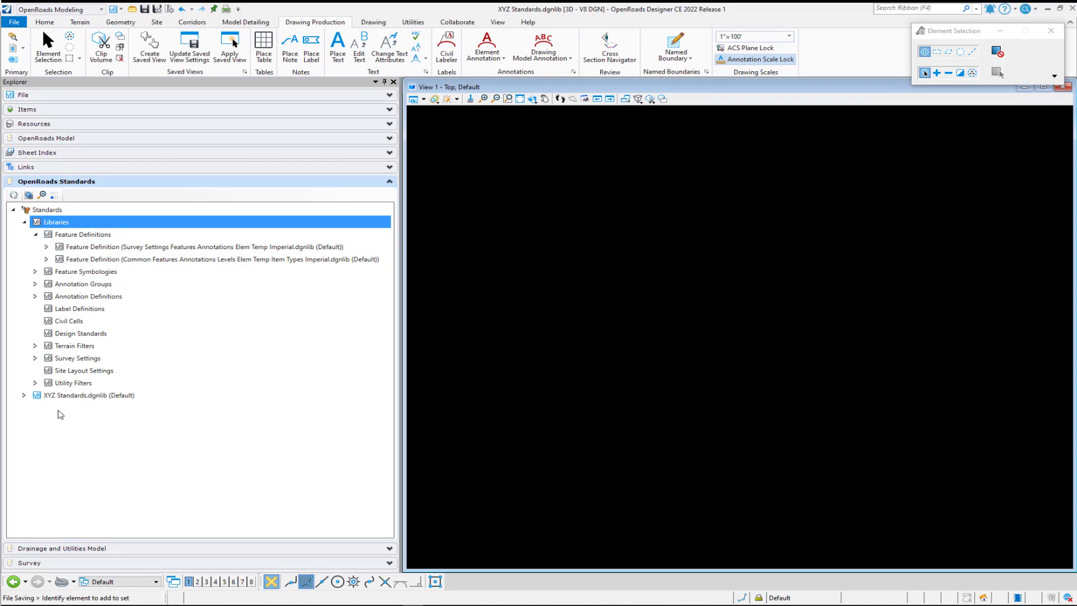
# Step: Expand the XYZ Standards.dgnlib standards and review the feature definitions of the Common Features library
pyautogui.click(24, 395)
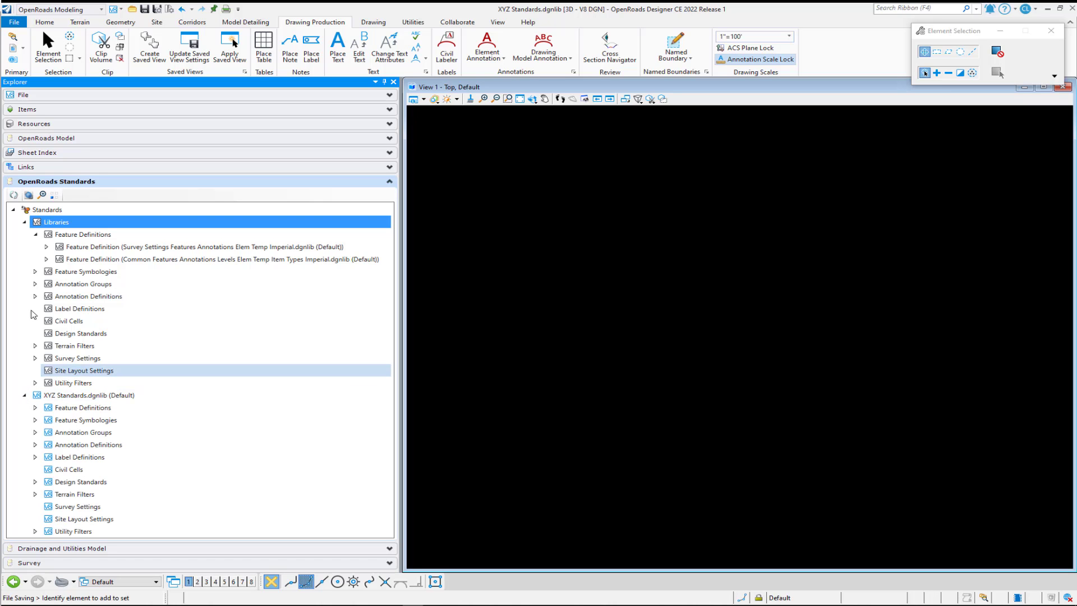
pyautogui.click(46, 260)
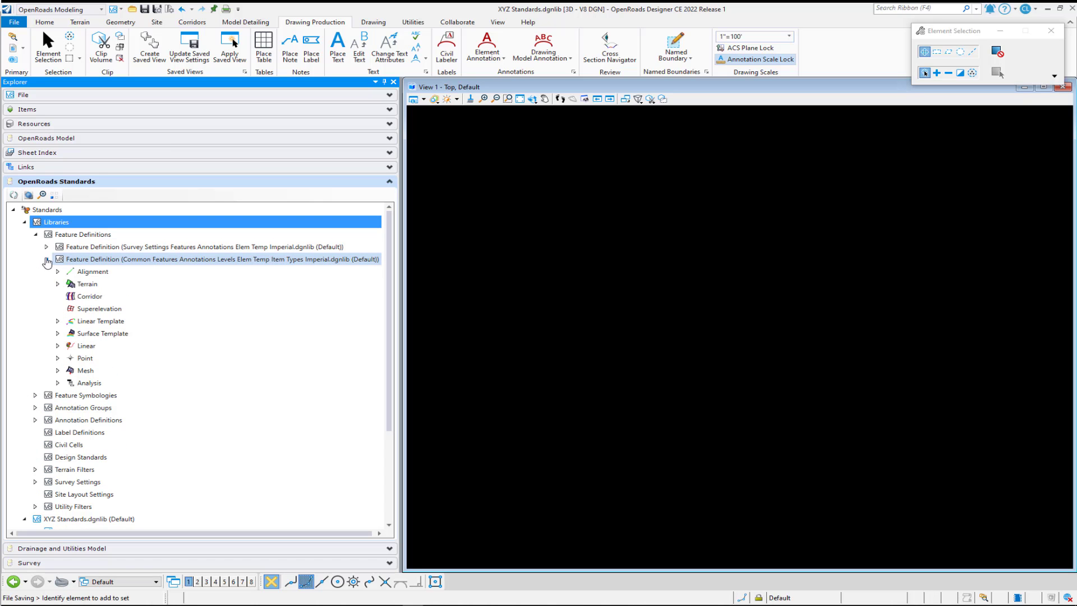
pyautogui.click(46, 260)
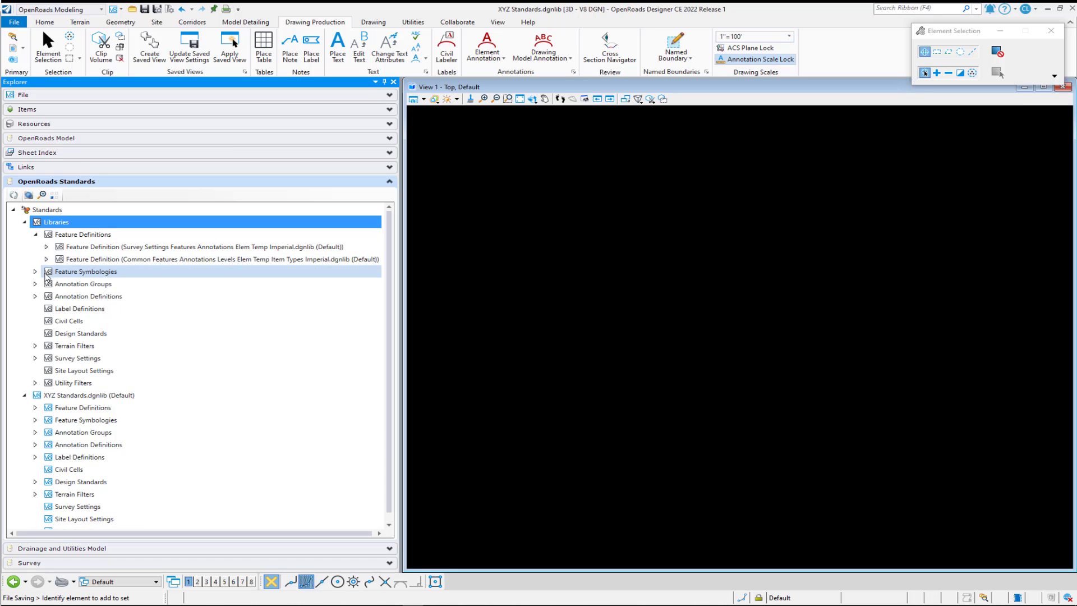
pyautogui.click(35, 234)
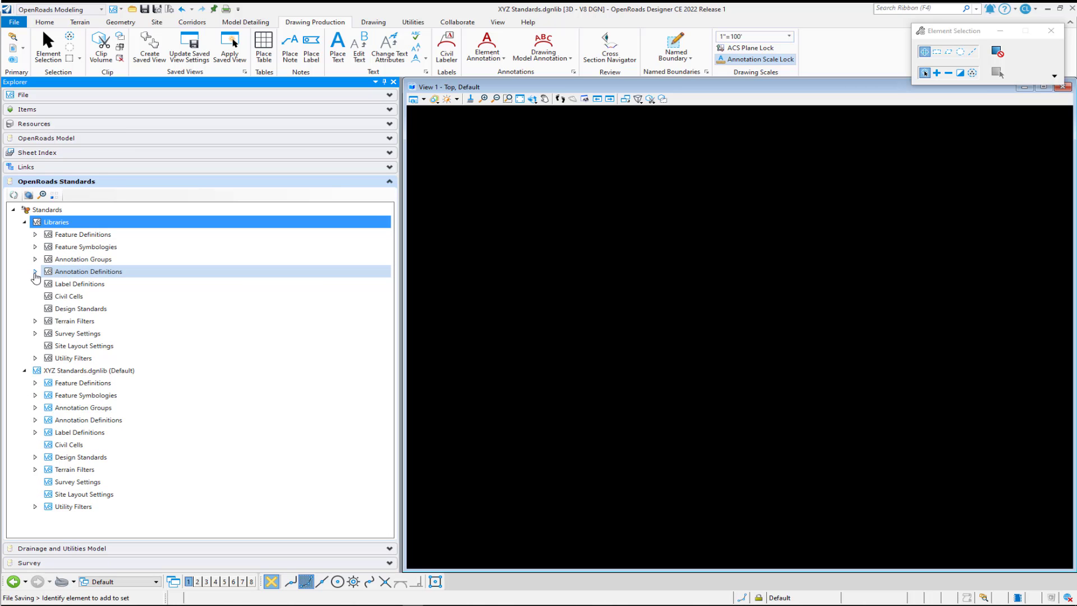
# Step: Copy all Cross Section Drawing annotation definitions, from Barrier Wall TL3 to XS Top Frame, from the Common Features library
pyautogui.click(35, 272)
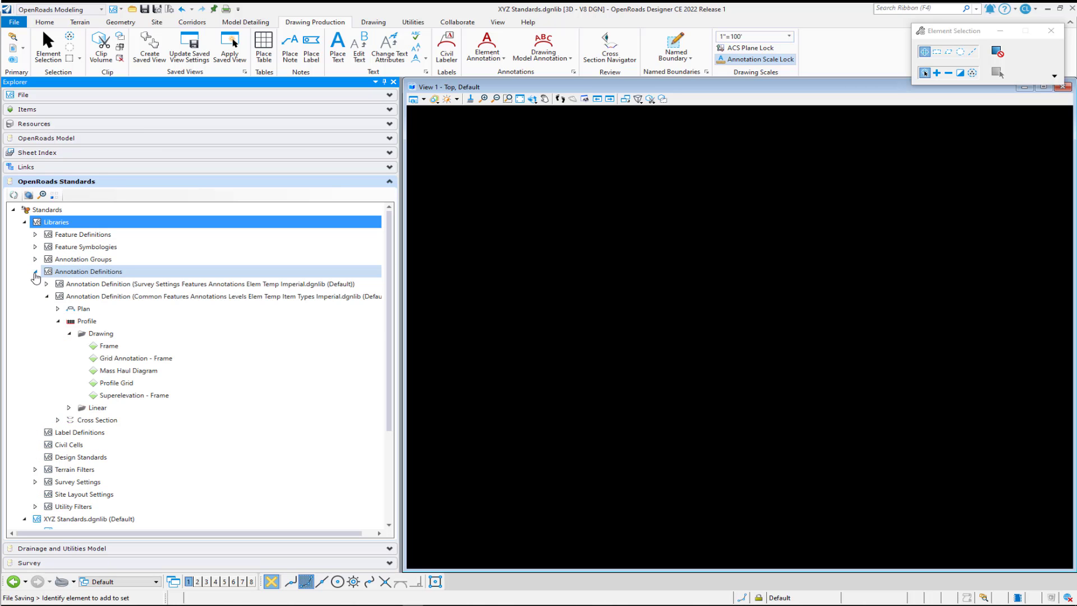
pyautogui.click(58, 321)
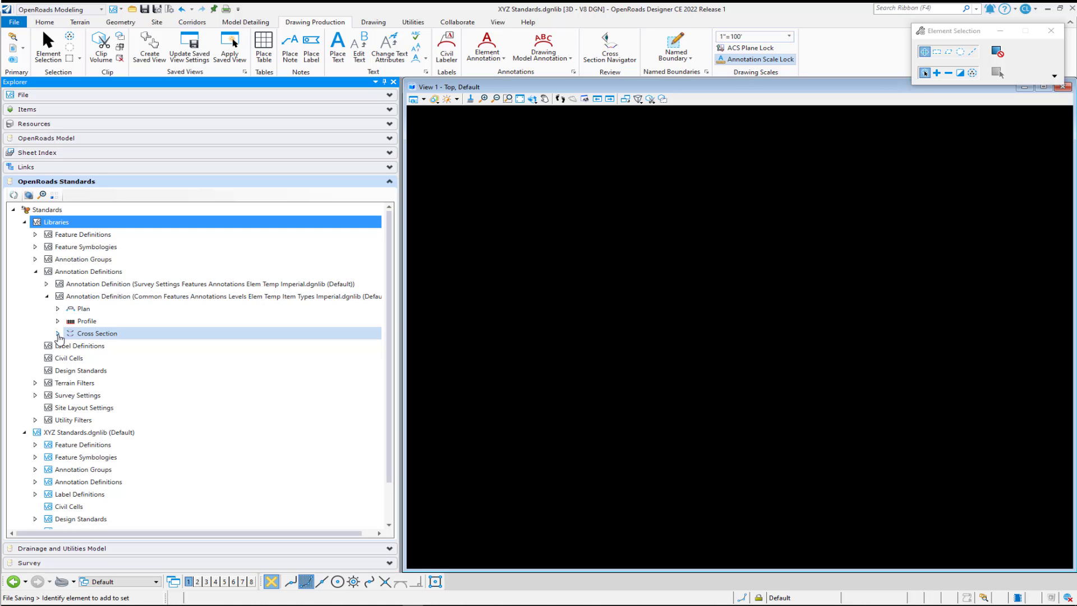
pyautogui.click(57, 334)
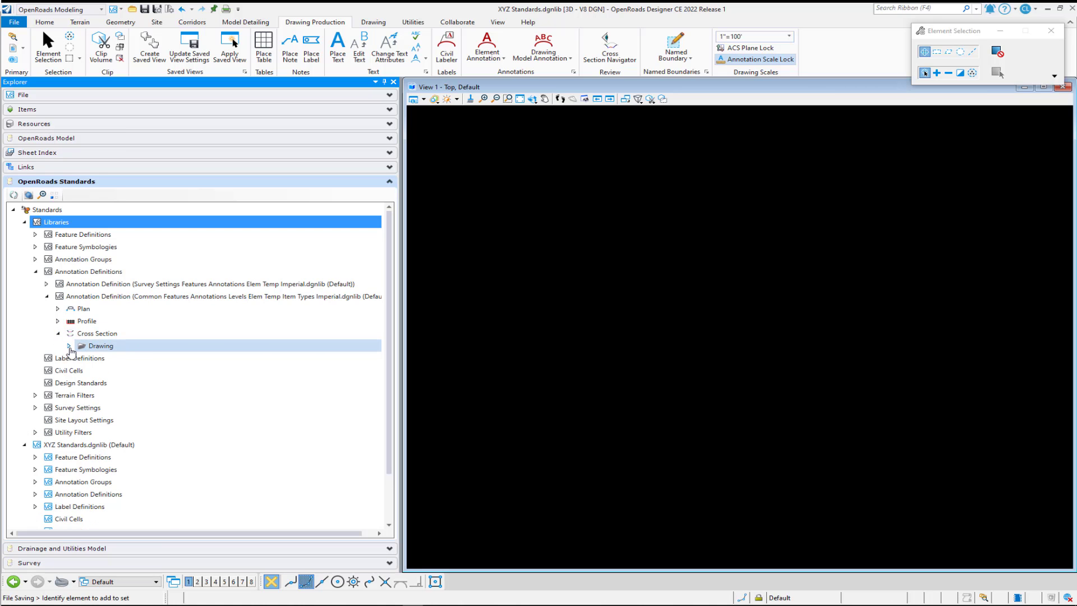
pyautogui.click(69, 346)
pyautogui.scroll(-2, 71, 352)
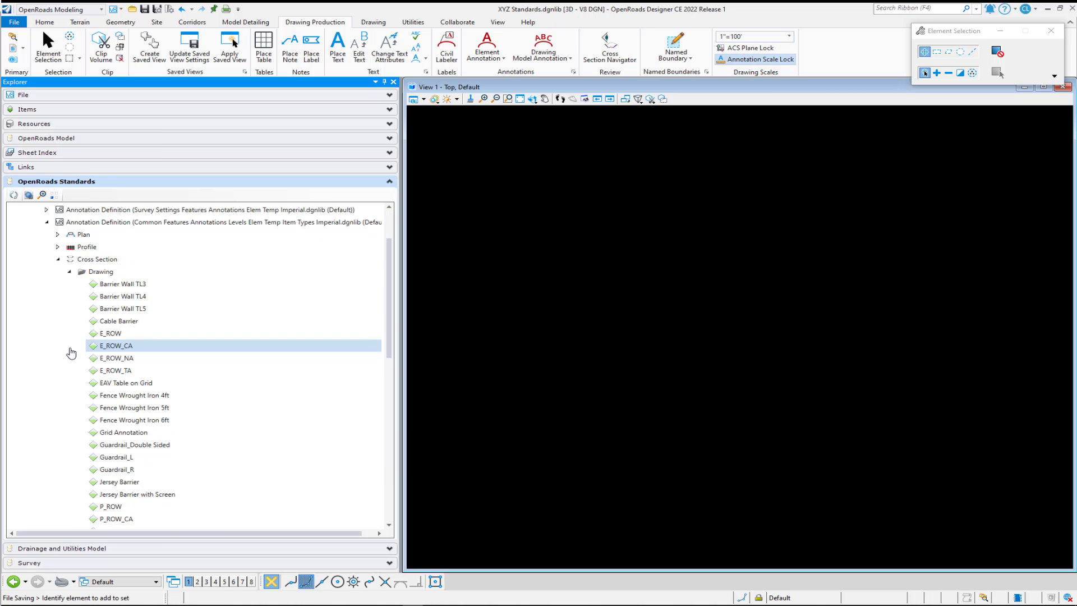
pyautogui.click(121, 283)
pyautogui.scroll(-4, 143, 483)
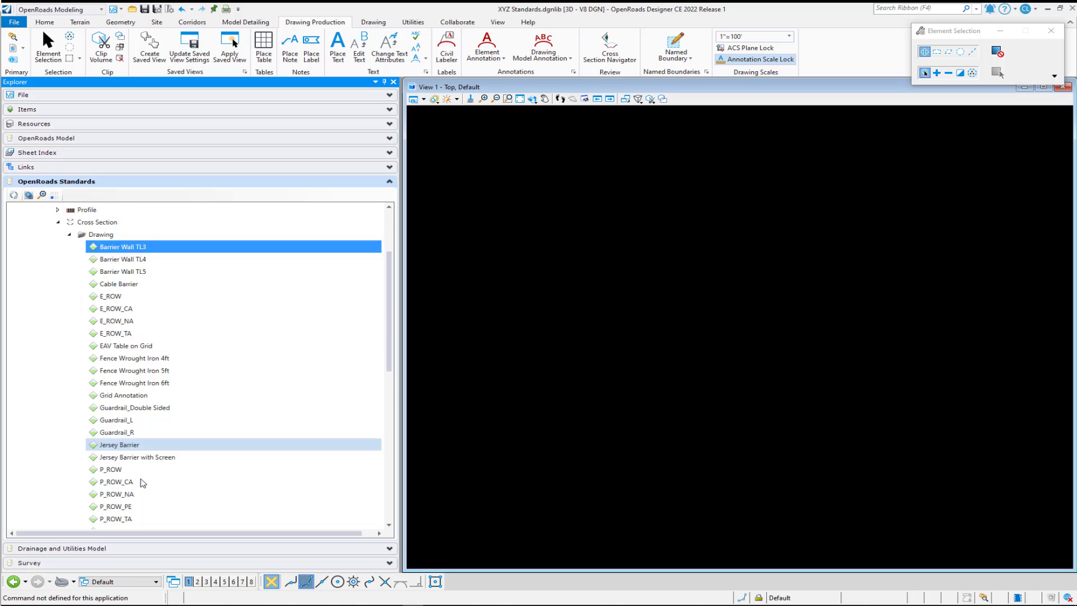
pyautogui.scroll(-4, 143, 483)
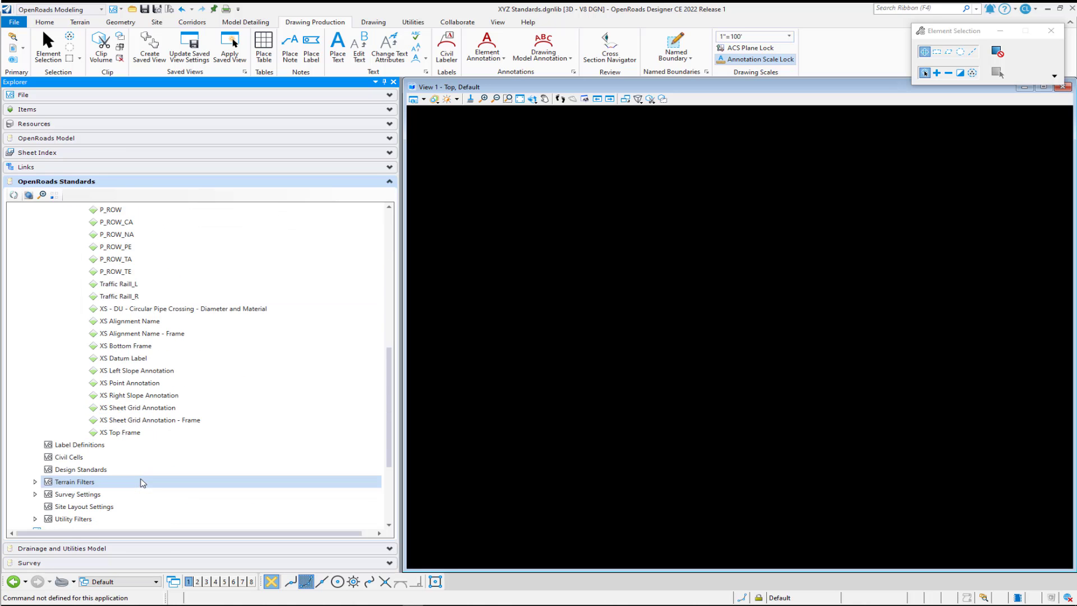
pyautogui.keyDown('shift'); pyautogui.click(118, 433); pyautogui.keyUp('shift')
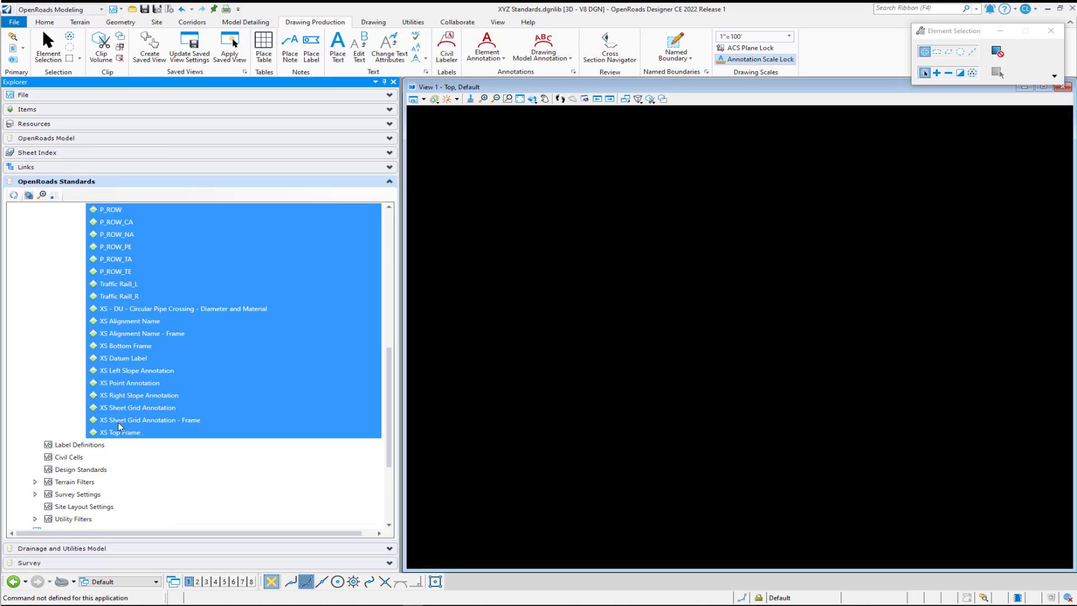
pyautogui.rightClick(118, 322)
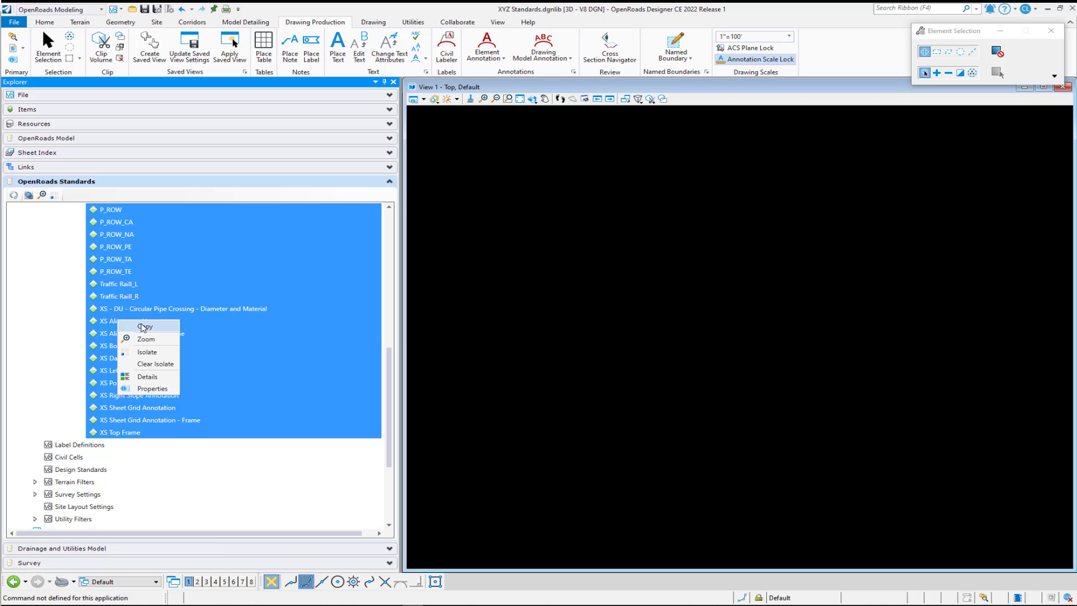
pyautogui.click(143, 327)
# Step: Paste the copied annotation definitions into the Cross Section Drawing category under Annotation Definitions of XYZ Standards.dgnlib
pyautogui.scroll(-4, 125, 373)
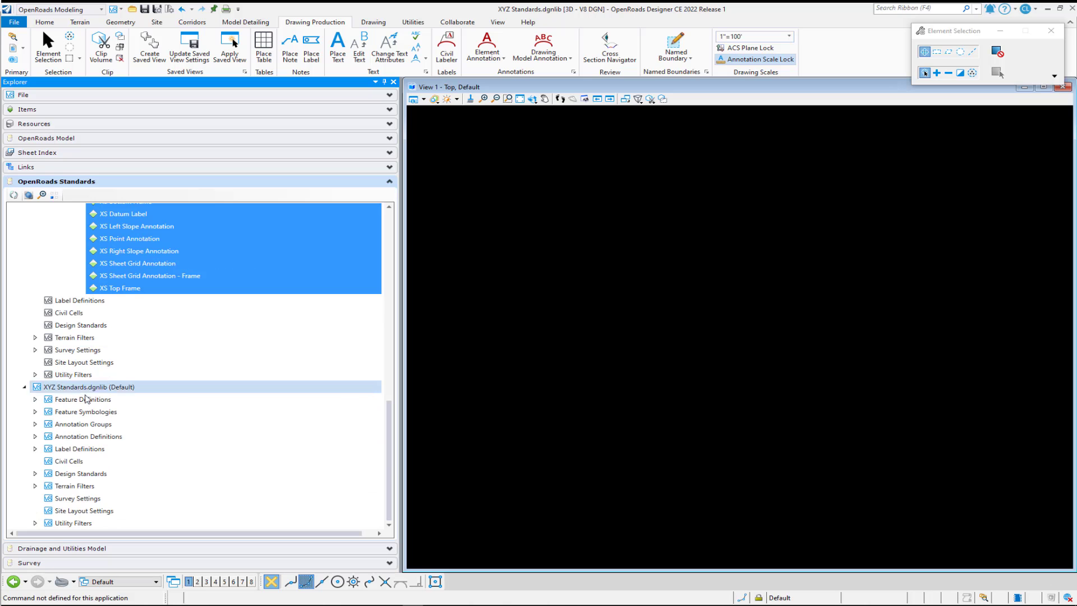
pyautogui.click(35, 436)
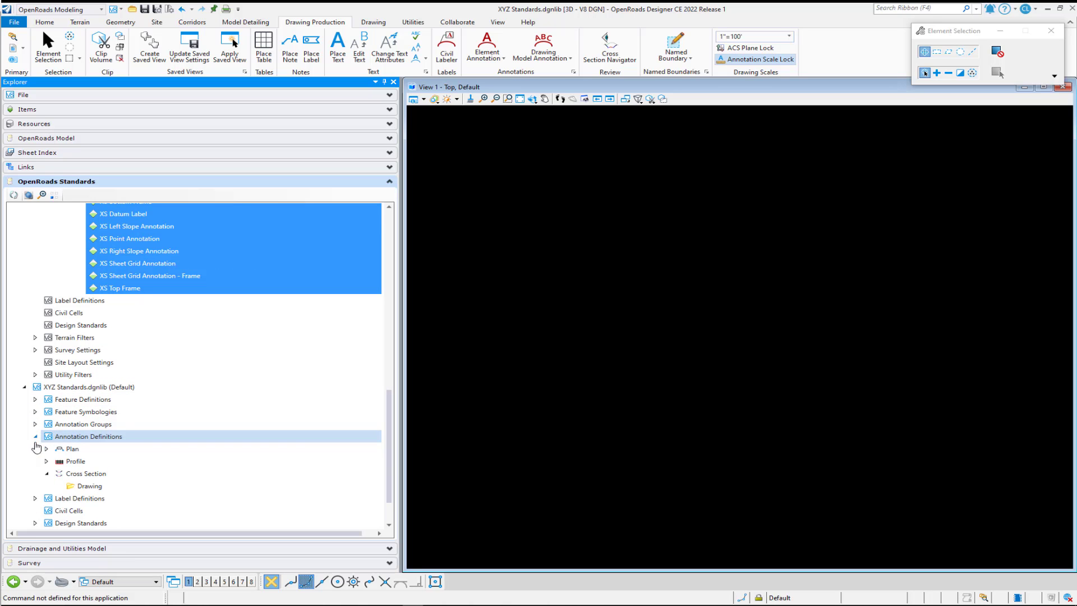
pyautogui.click(89, 486)
pyautogui.rightClick(91, 488)
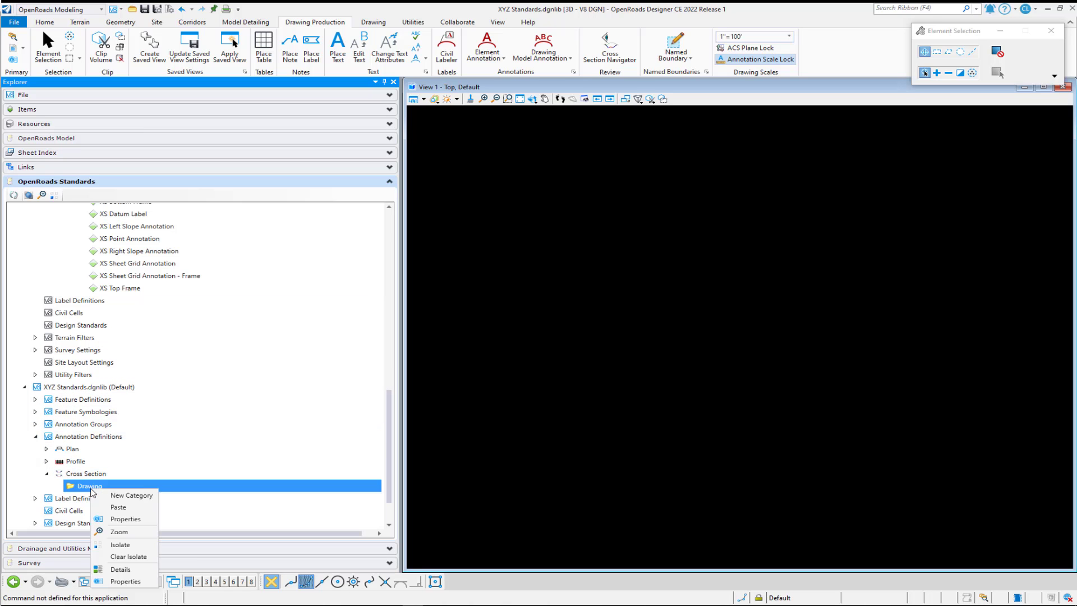
pyautogui.click(119, 507)
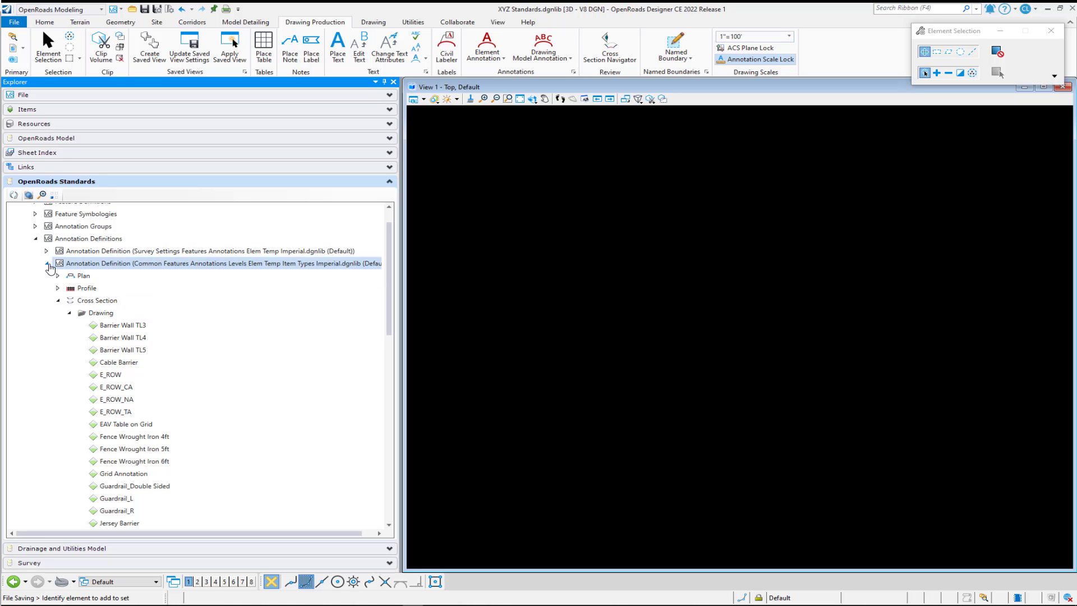
# Step: Copy the Road category of the Cross Section Drawing annotation groups from the Common Features library
pyautogui.click(37, 240)
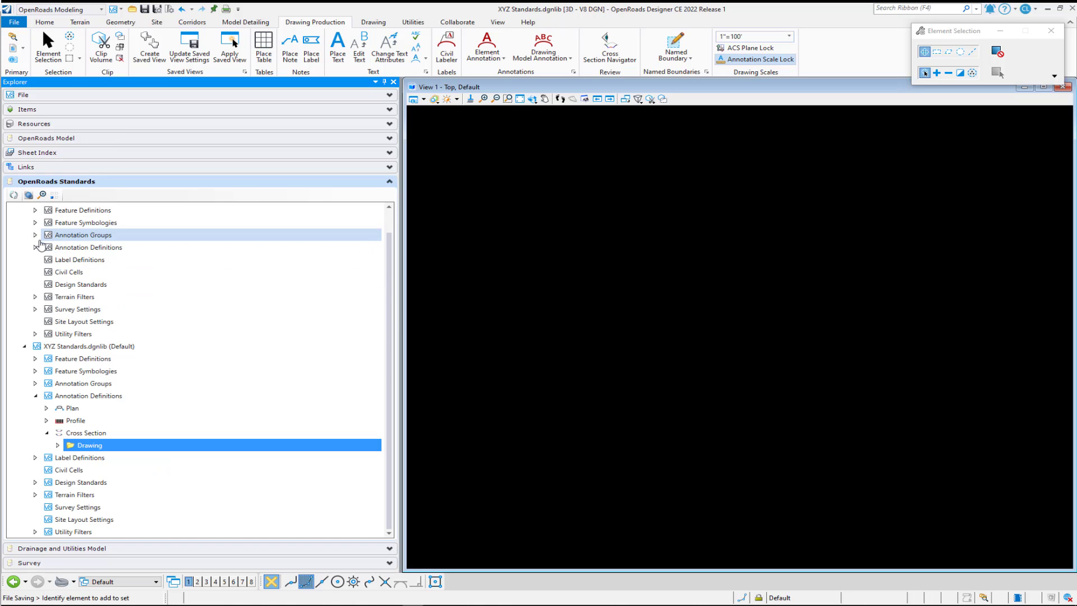
pyautogui.click(35, 236)
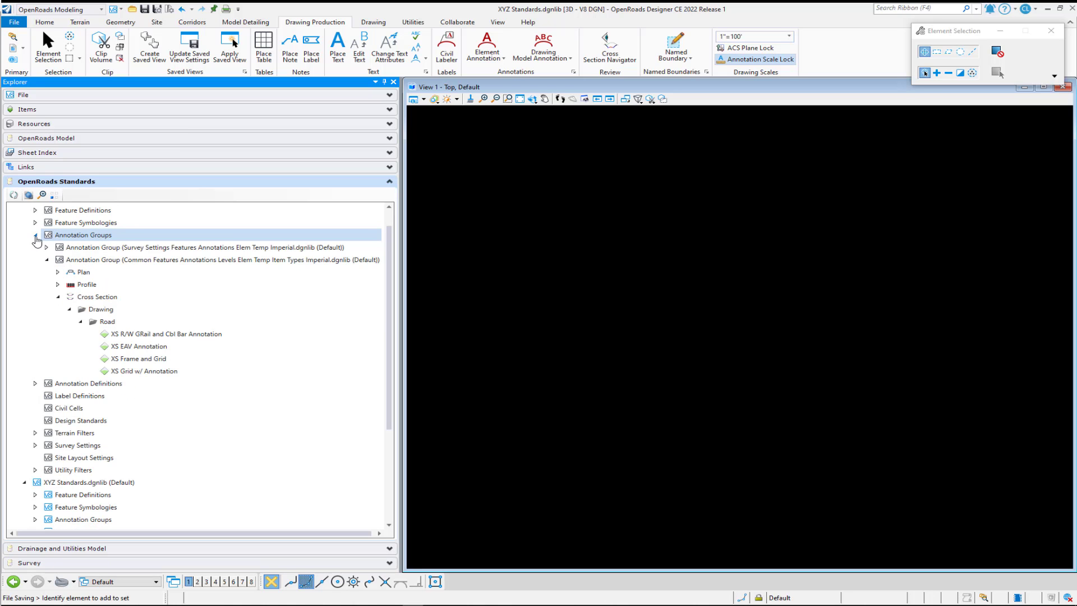
pyautogui.click(112, 324)
pyautogui.rightClick(113, 323)
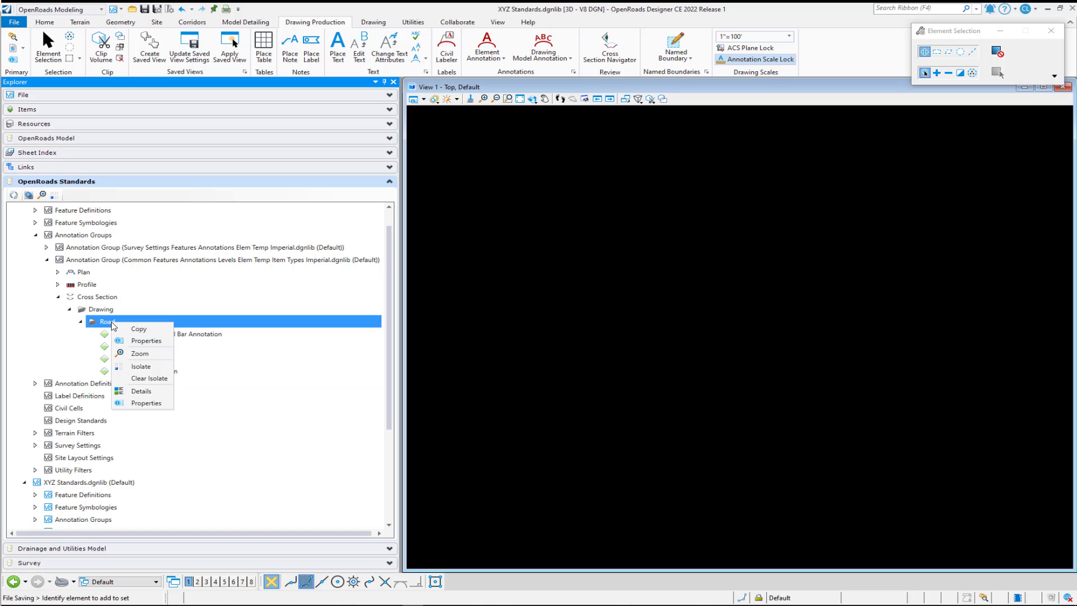
pyautogui.click(140, 329)
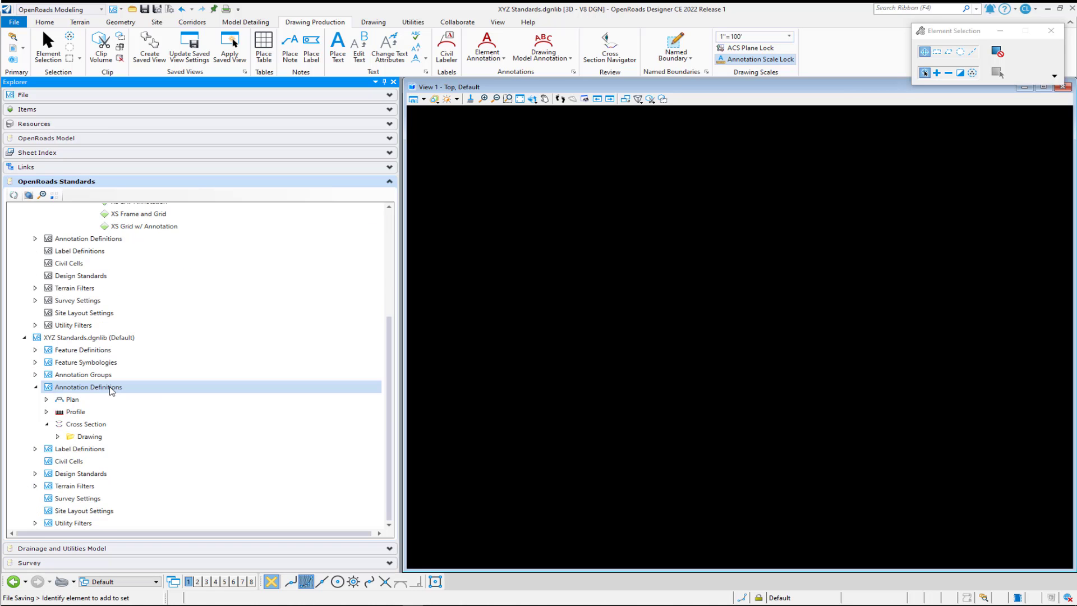
# Step: Paste the Road category into the Cross Section Drawing annotation groups of XYZ Standards.dgnlib and expand it to show its groups
pyautogui.click(35, 387)
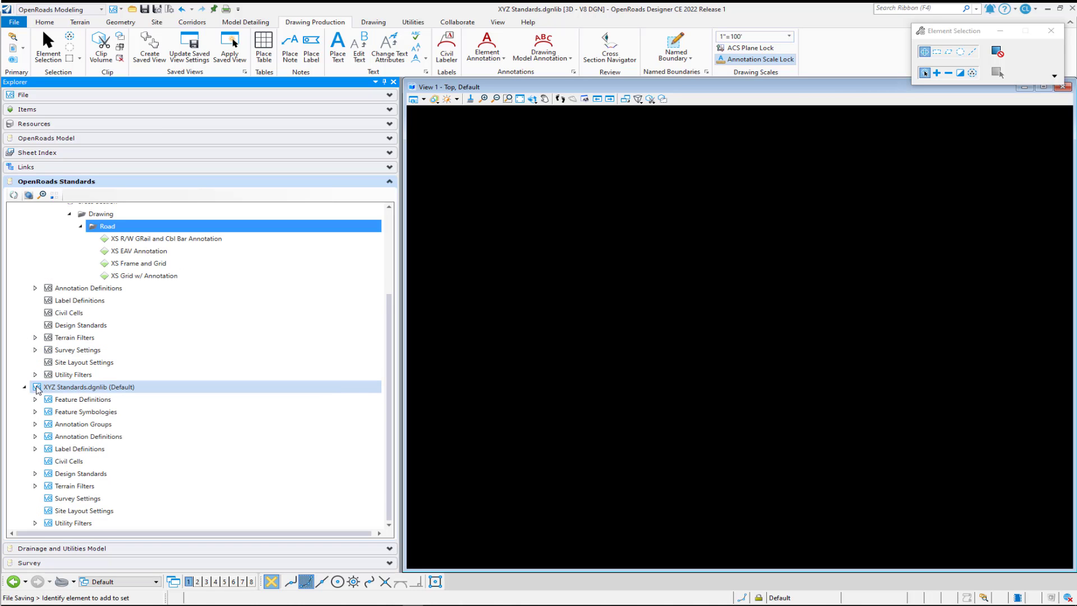
pyautogui.click(36, 424)
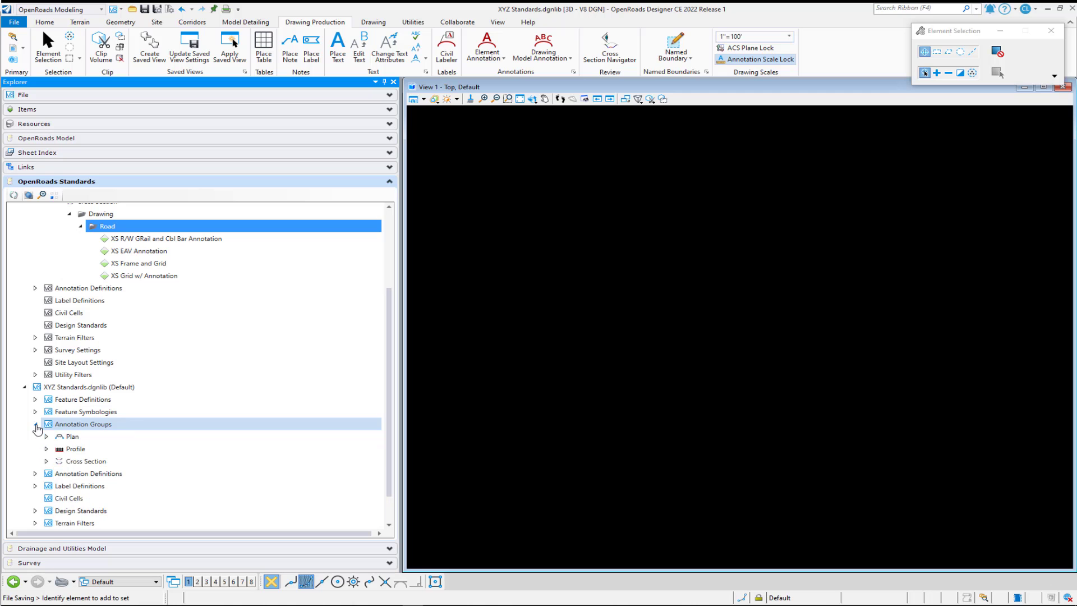
pyautogui.click(47, 461)
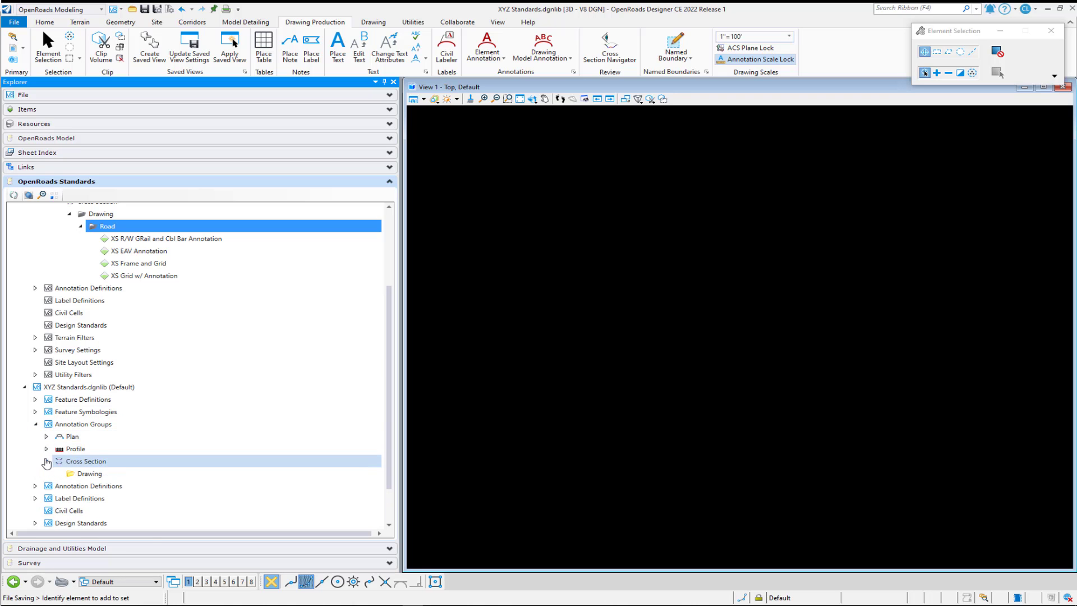
pyautogui.rightClick(85, 474)
pyautogui.click(114, 503)
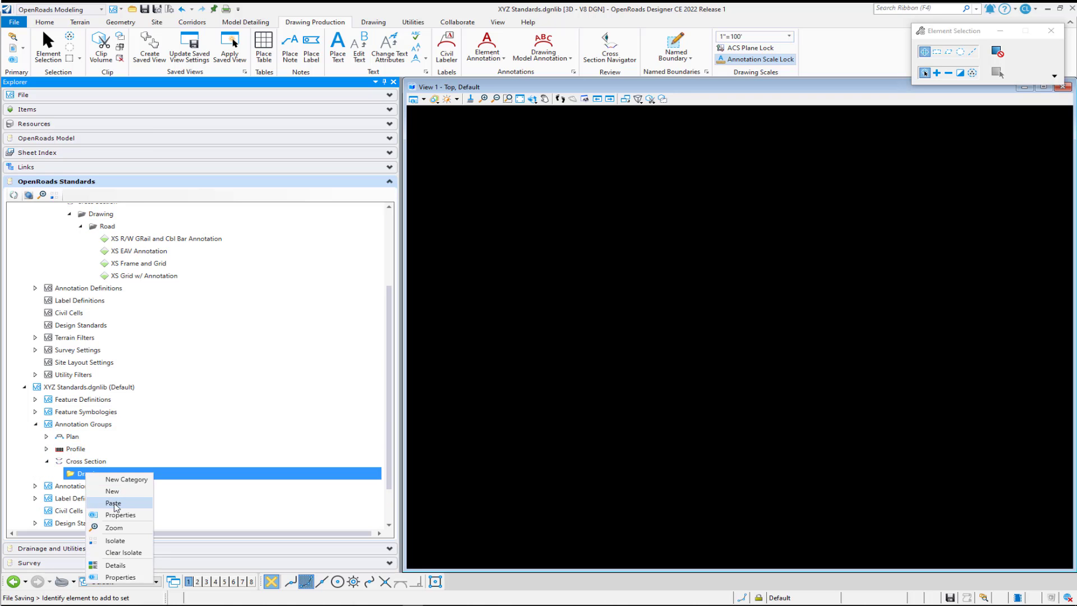
pyautogui.click(58, 474)
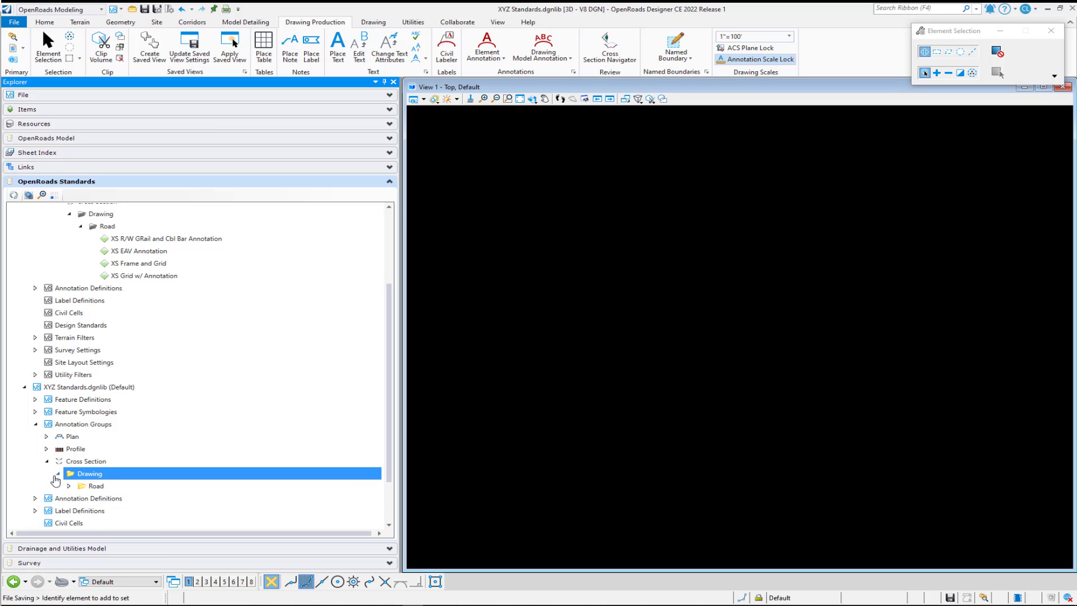
pyautogui.click(69, 486)
pyautogui.scroll(-3, 73, 492)
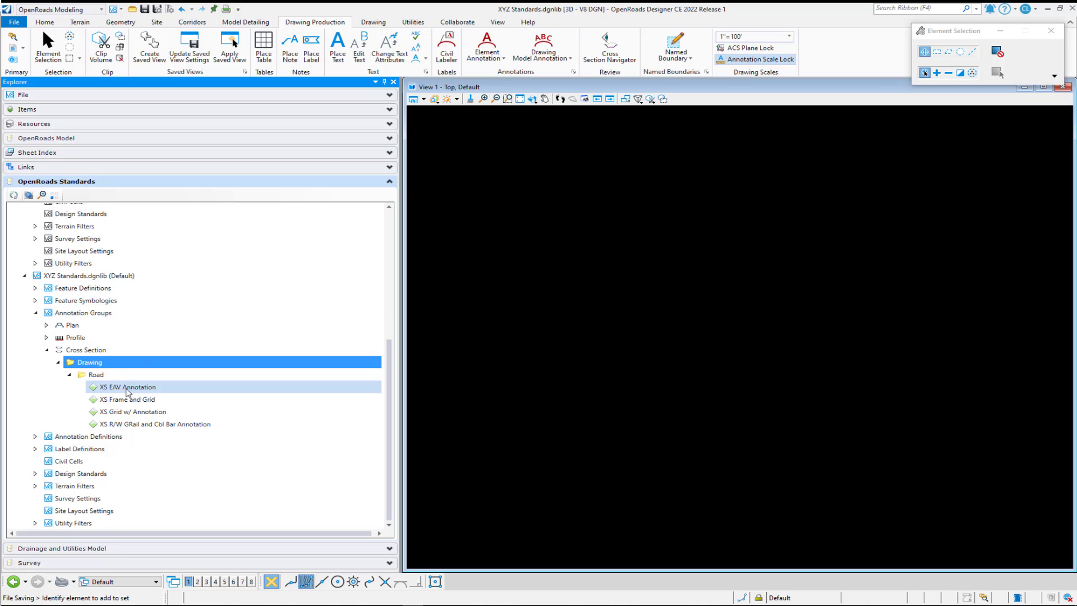
# Step: Manage the XS Grid w/ Annotation group, review each of its annotation definitions and the Location expression of XS Point Annotation, and close the manager
pyautogui.rightClick(132, 416)
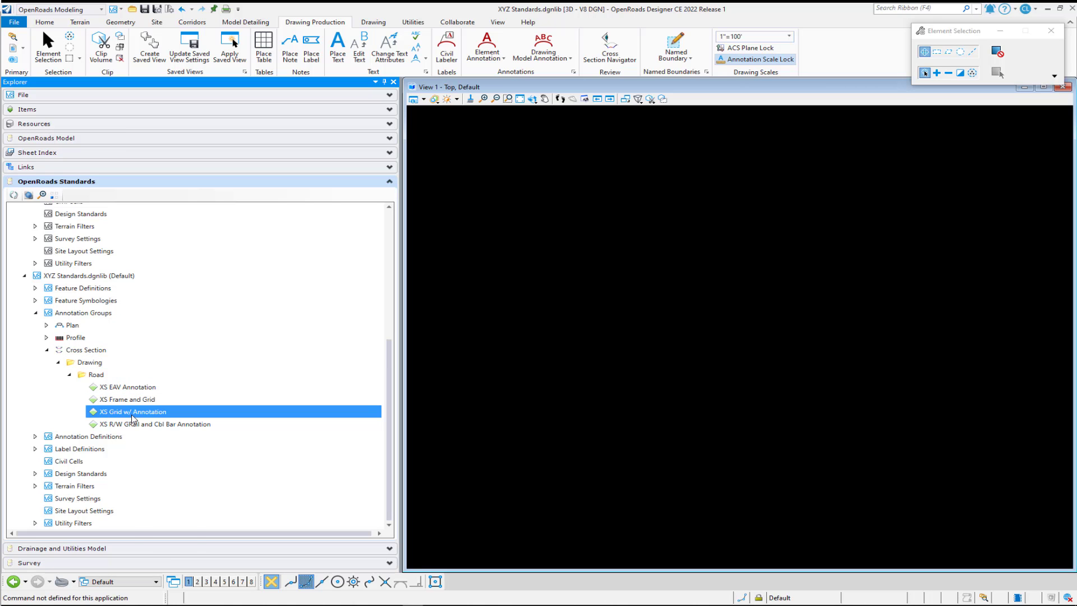
pyautogui.click(162, 422)
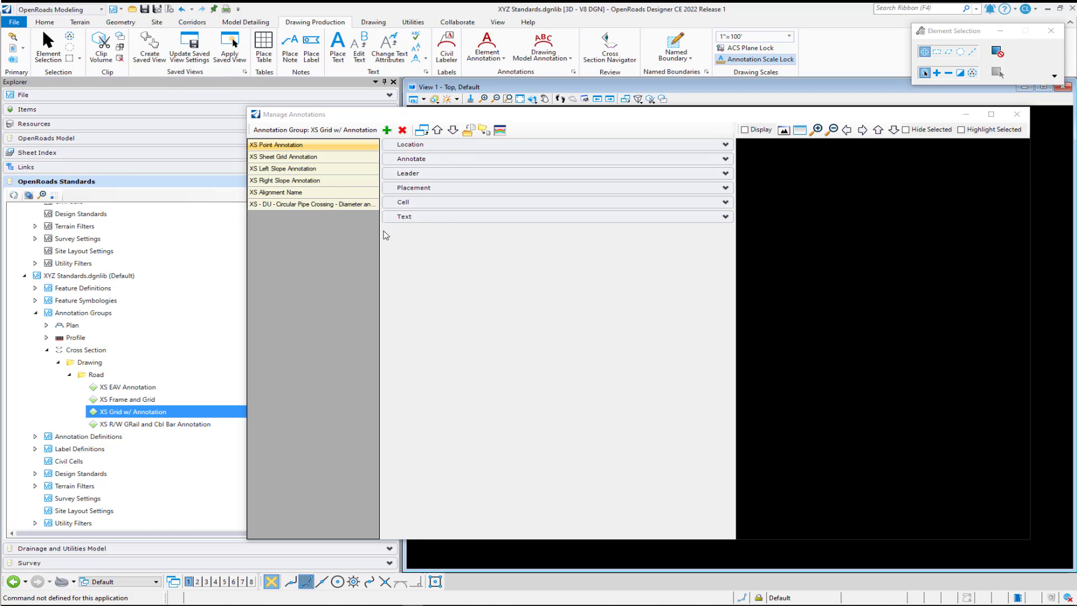
pyautogui.moveTo(381, 230); pyautogui.dragTo(416, 227)
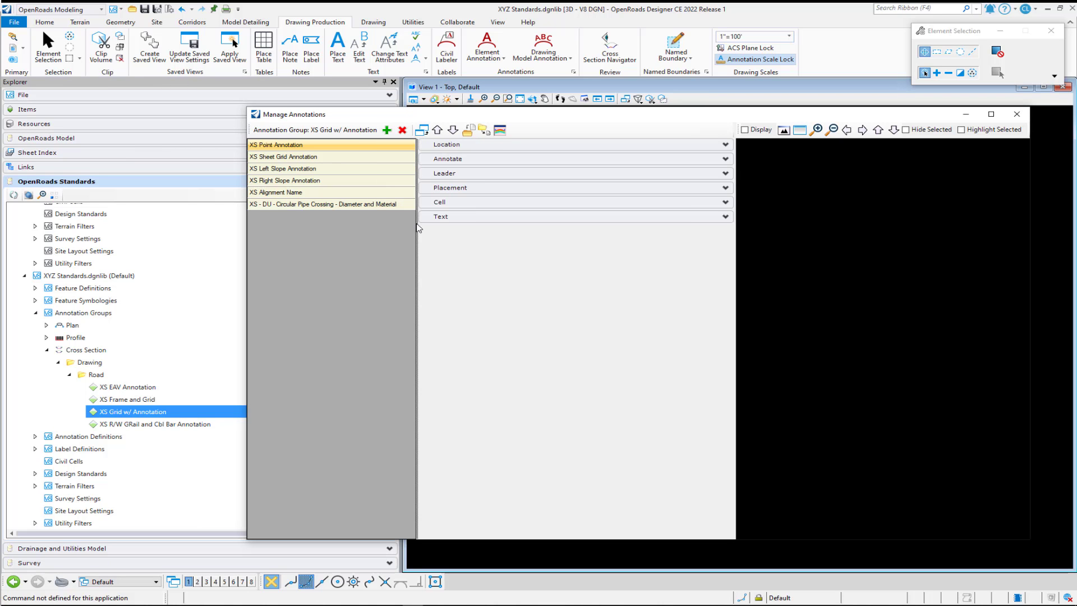
pyautogui.click(310, 157)
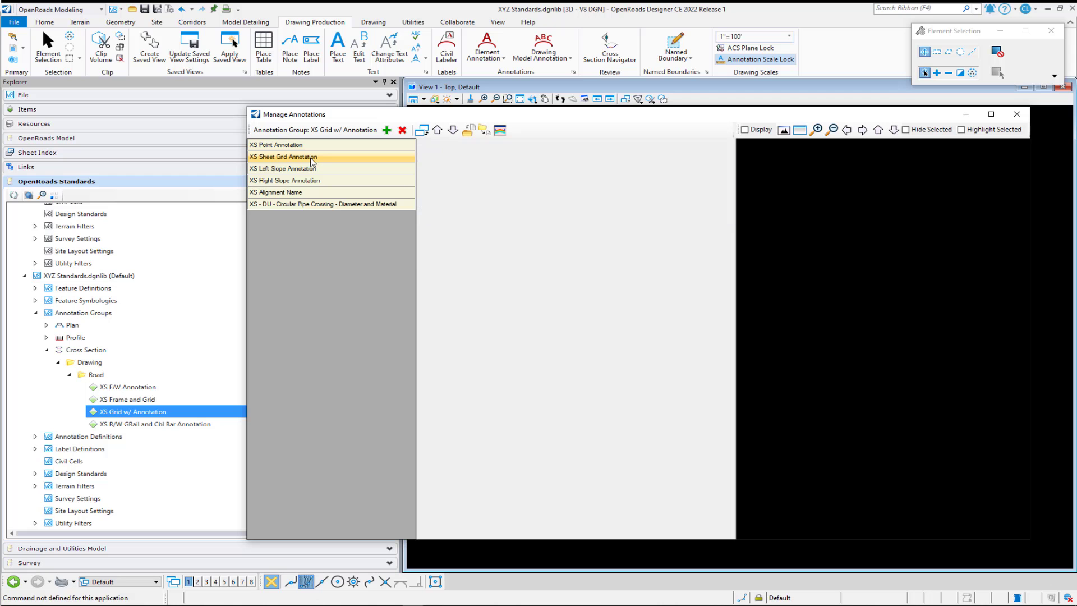
pyautogui.click(311, 168)
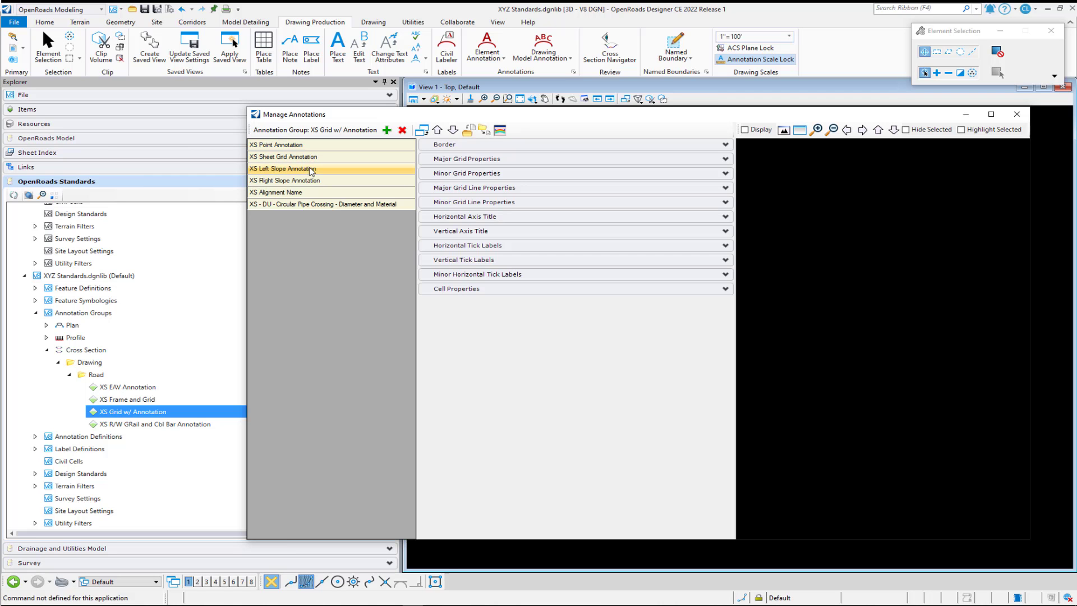
pyautogui.click(313, 182)
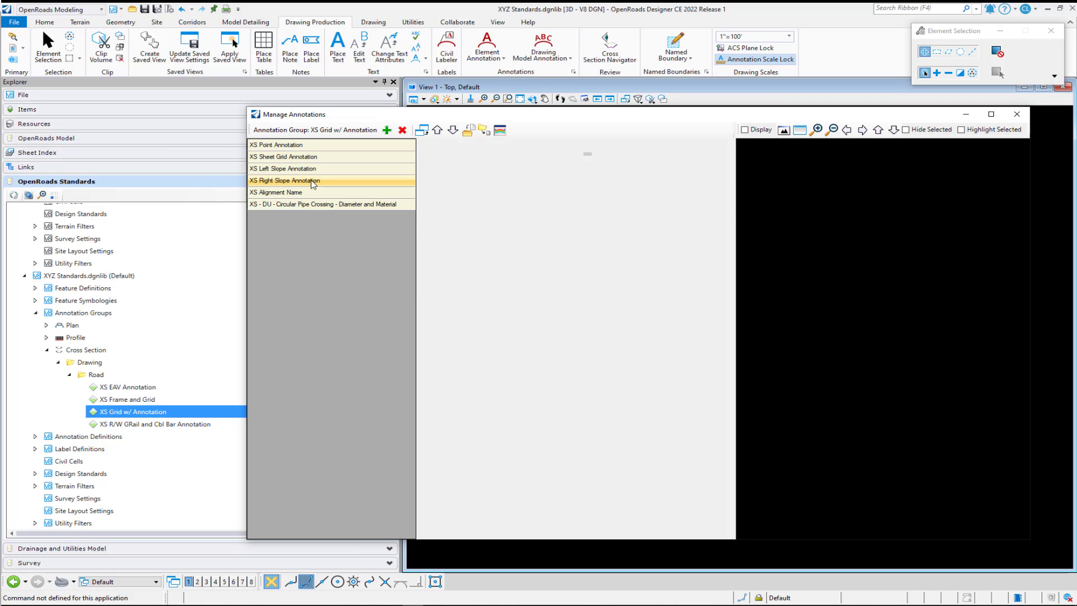
pyautogui.click(307, 193)
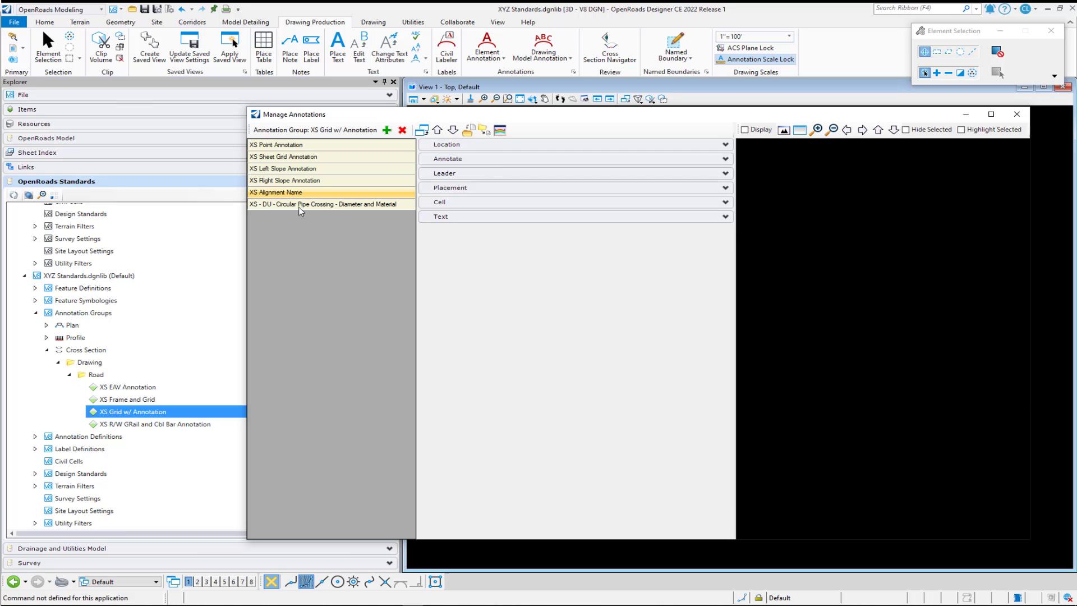
pyautogui.click(301, 205)
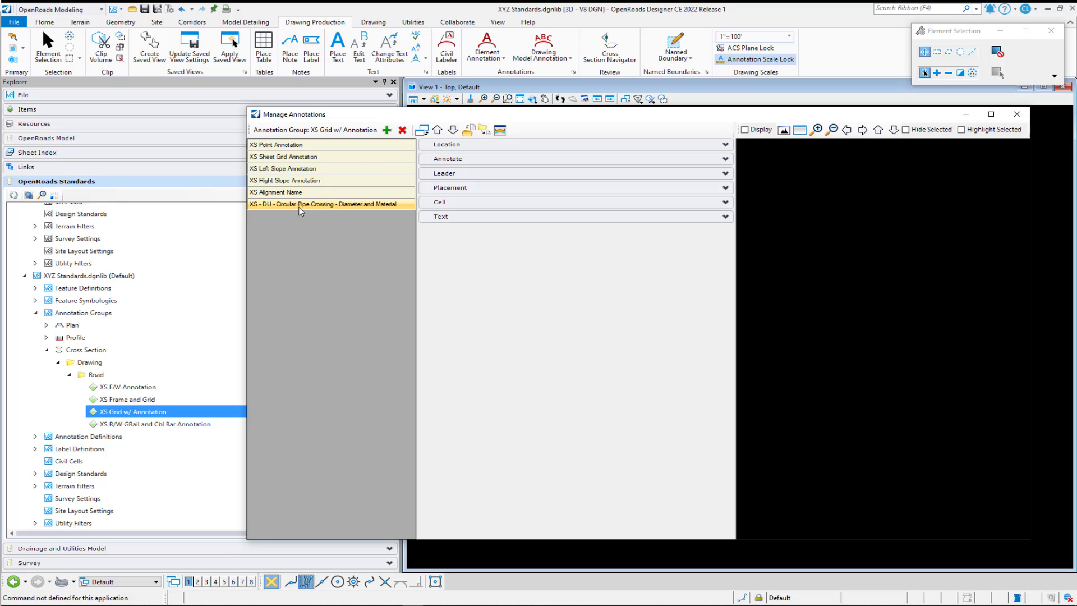
pyautogui.click(314, 147)
pyautogui.click(437, 145)
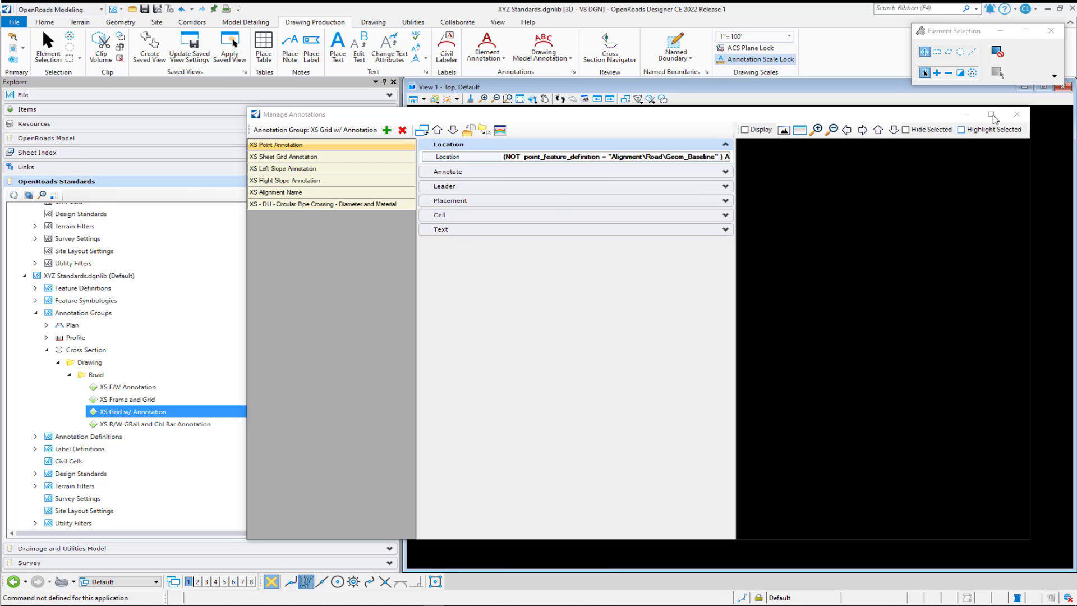
pyautogui.click(1021, 117)
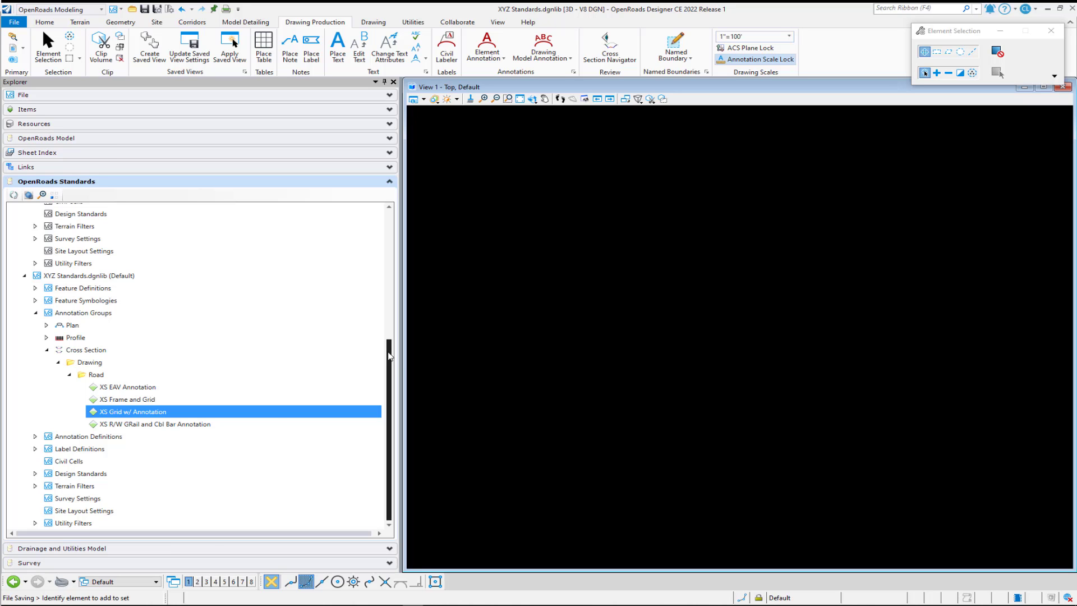
# Step: Reopen the annotation manager for XS Grid w/ Annotation and examine the Location, Annotate and Text settings of XS Point Annotation
pyautogui.click(157, 414)
pyautogui.rightClick(176, 416)
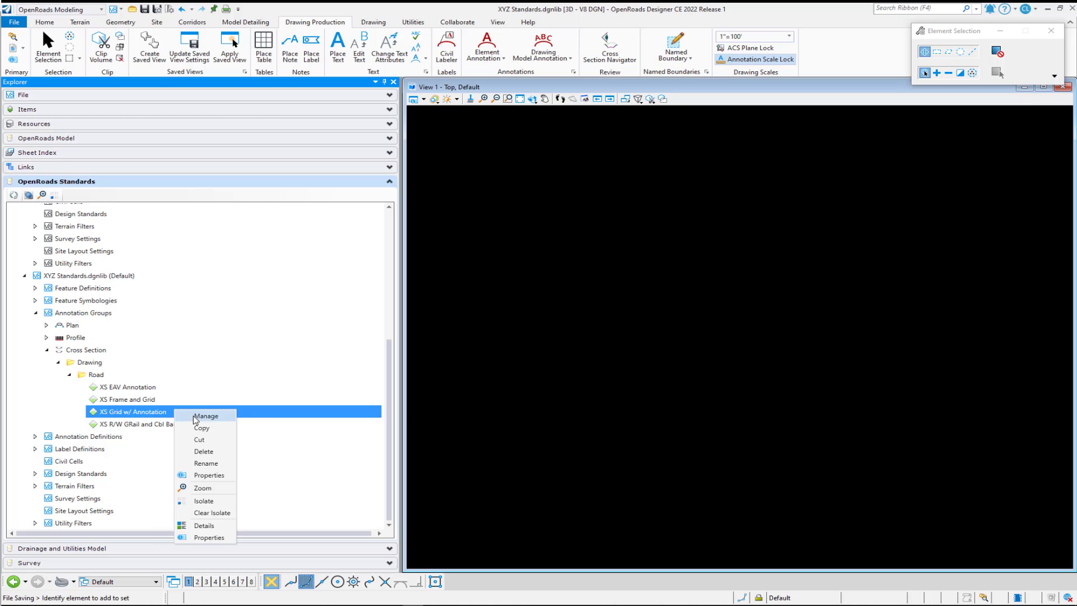
pyautogui.click(202, 417)
pyautogui.click(702, 145)
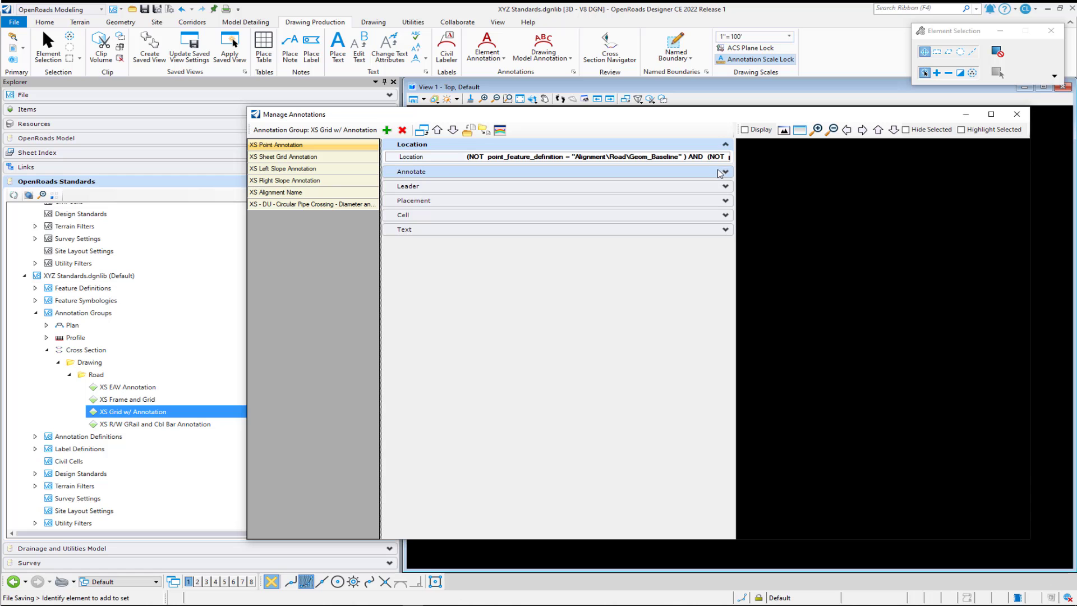
pyautogui.click(722, 172)
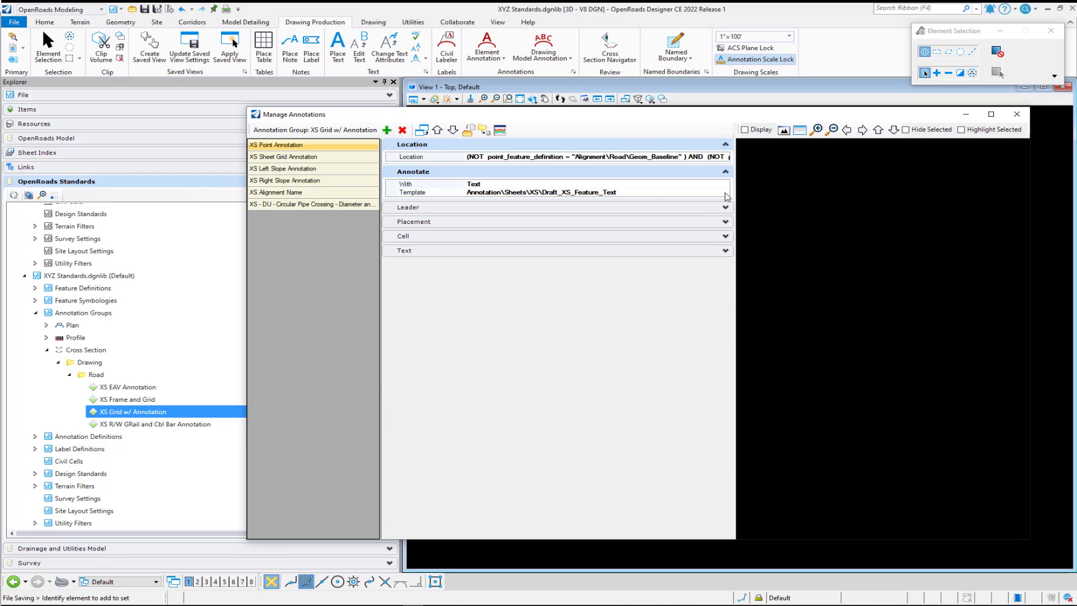
pyautogui.click(717, 252)
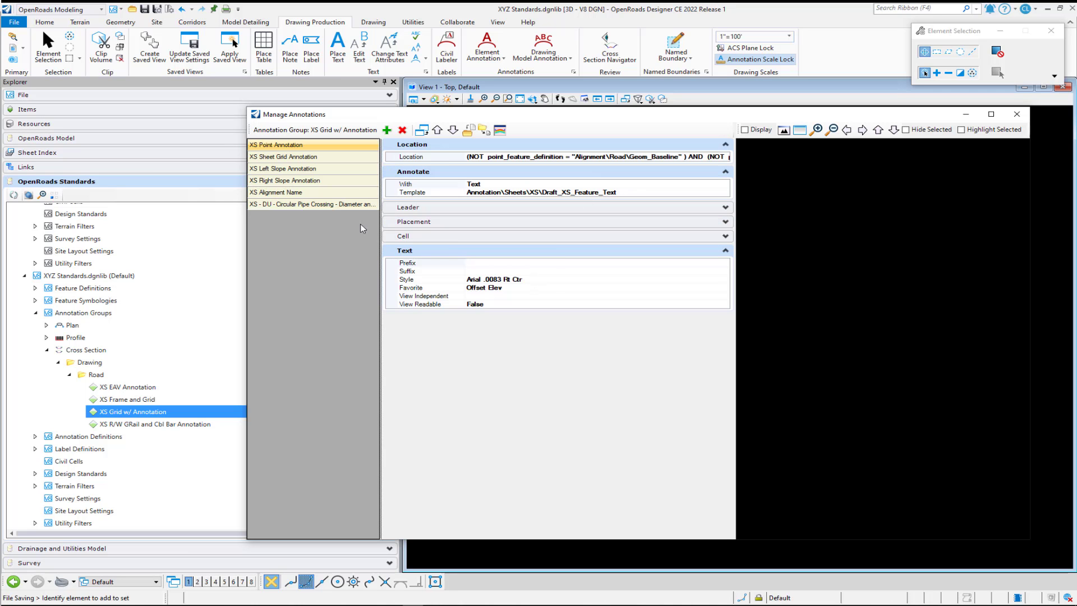
# Step: Examine the XS Sheet Grid Annotation settings, display the preview of the annotation group, and close the manager
pyautogui.click(332, 156)
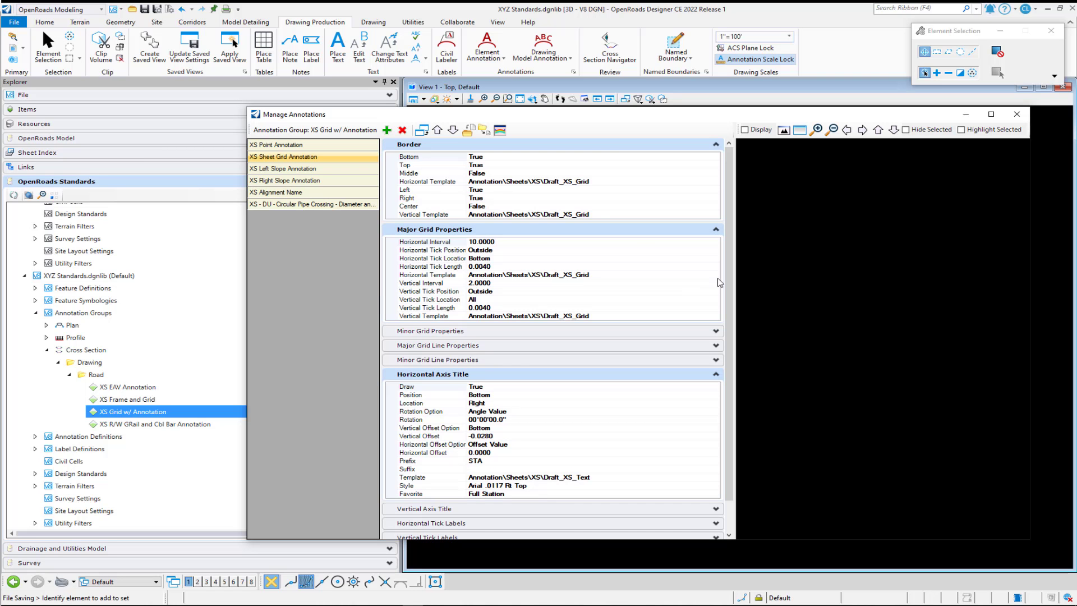
pyautogui.click(745, 129)
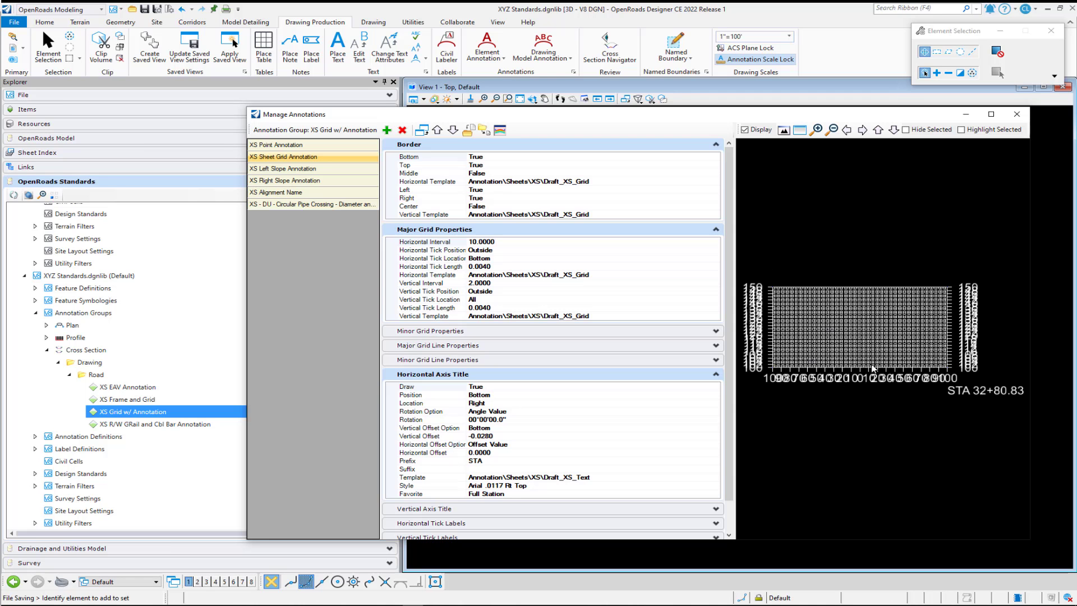
pyautogui.click(1017, 115)
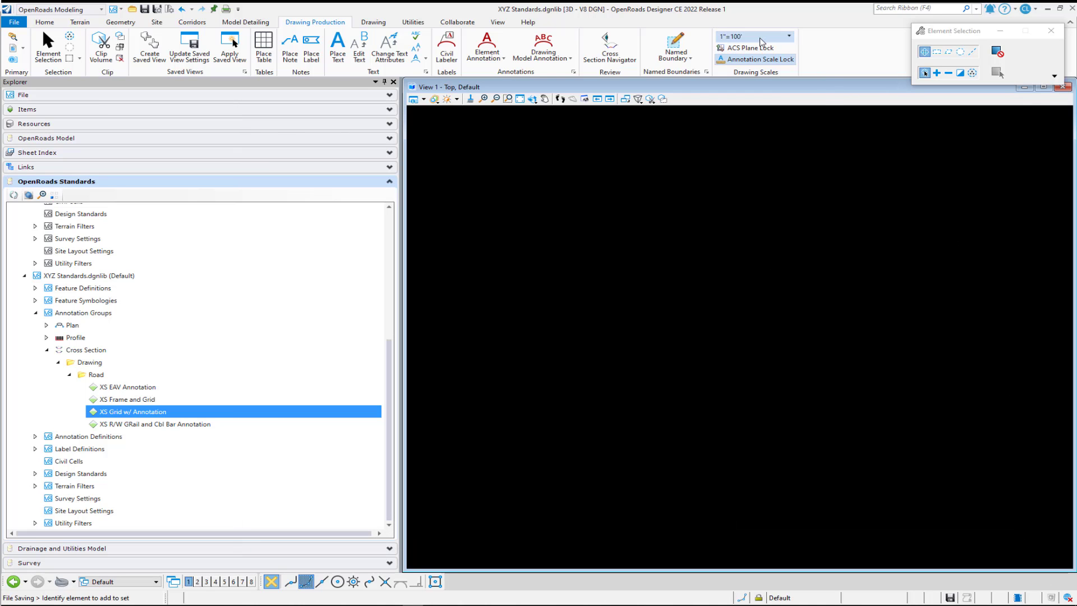
# Step: Set the drawing's annotation scale to 1"=10'
pyautogui.click(755, 36)
pyautogui.scroll(3, 752, 59)
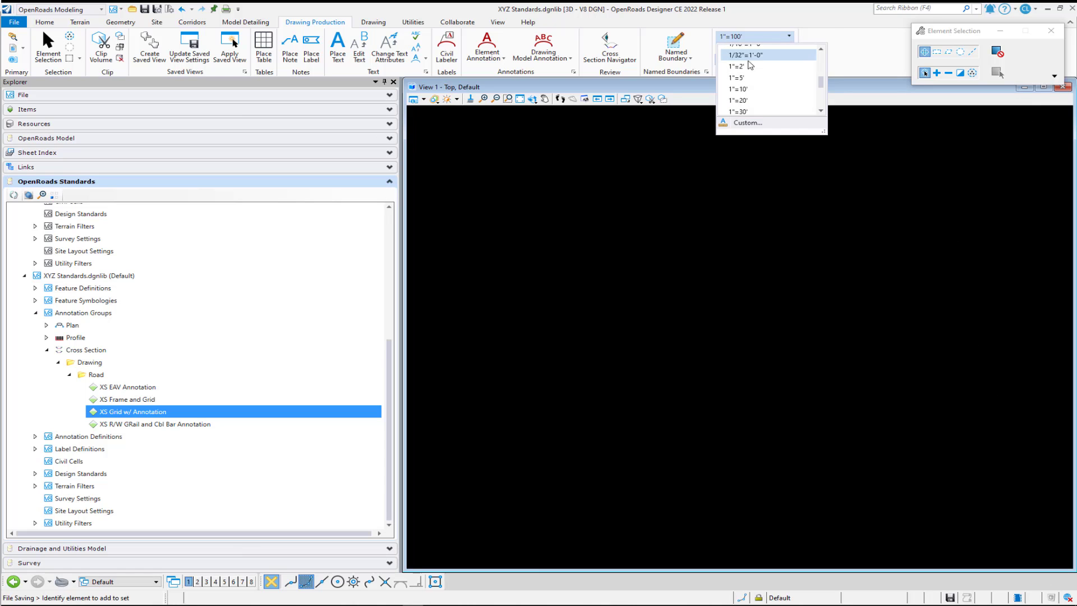
pyautogui.click(749, 94)
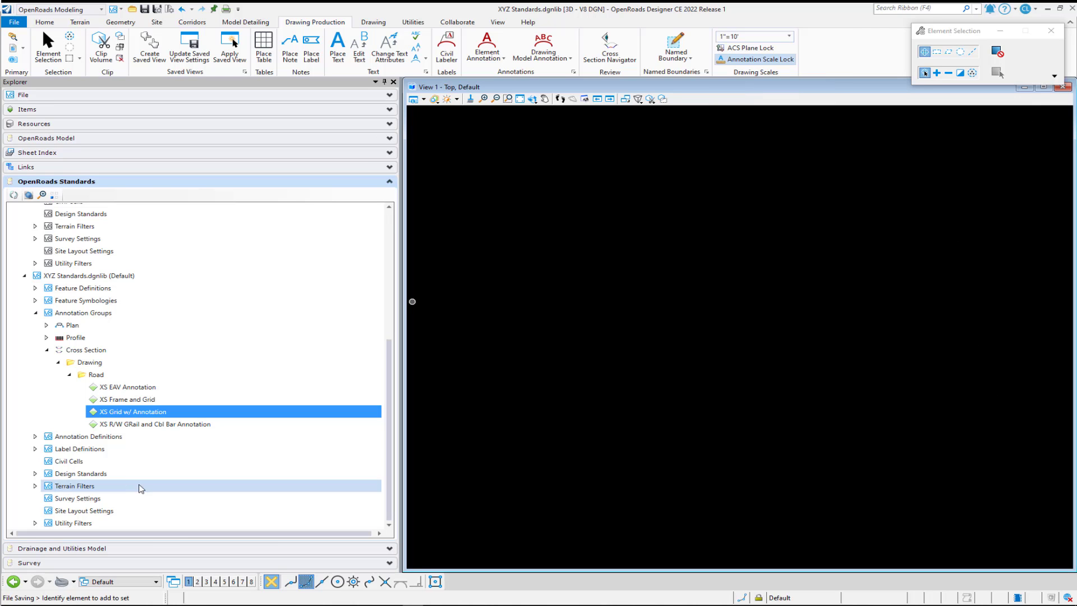
# Step: Manage the XS Grid w/ Annotation group again, enlarge the preview area and display the grid preview to inspect its labels and spacing
pyautogui.rightClick(165, 414)
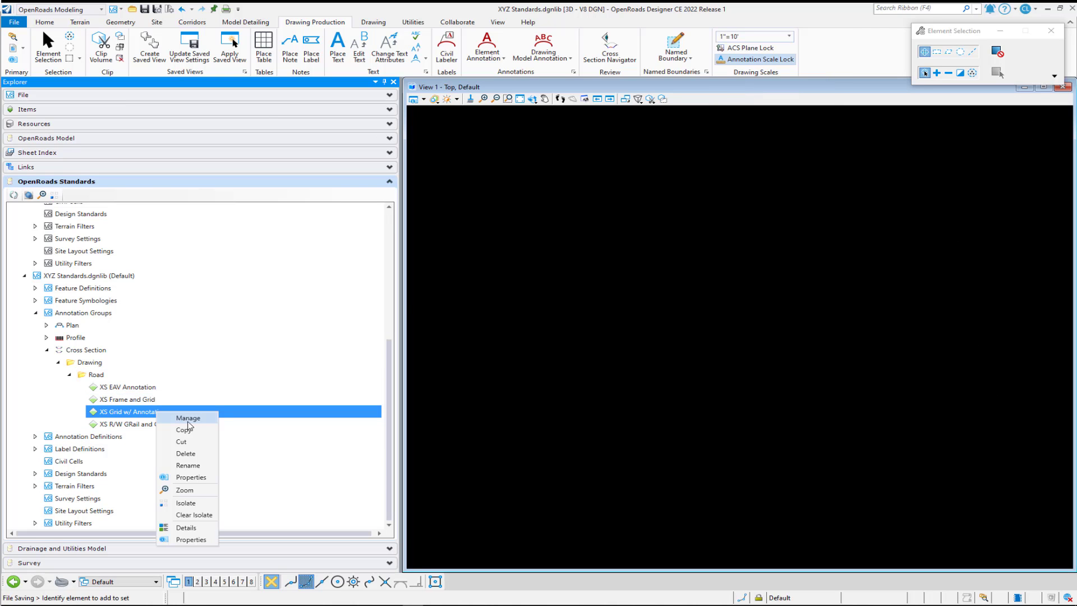
pyautogui.click(188, 418)
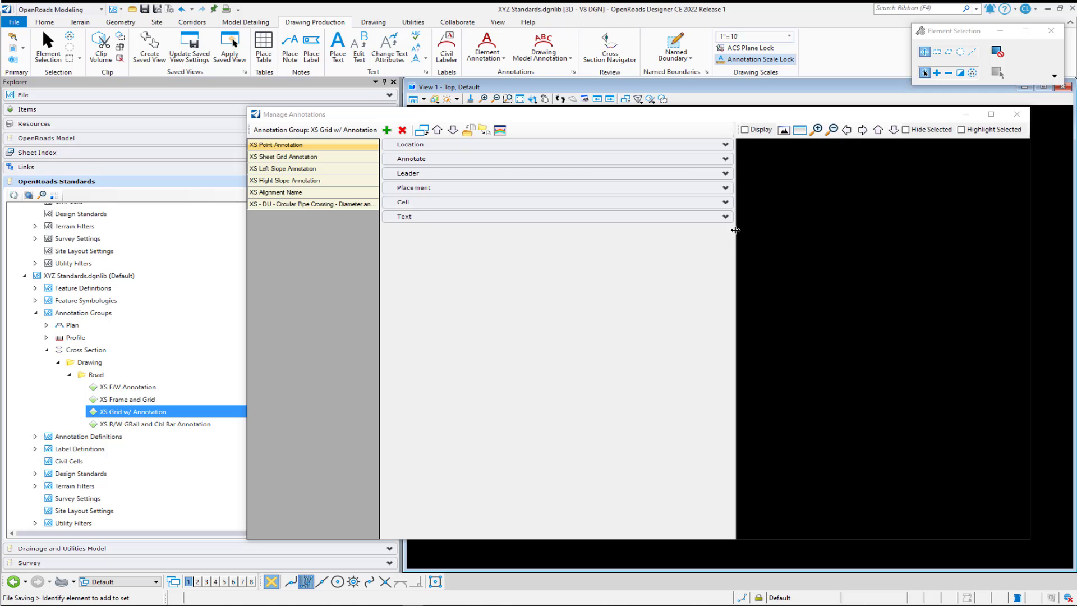
pyautogui.moveTo(730, 231); pyautogui.dragTo(621, 231)
pyautogui.click(630, 130)
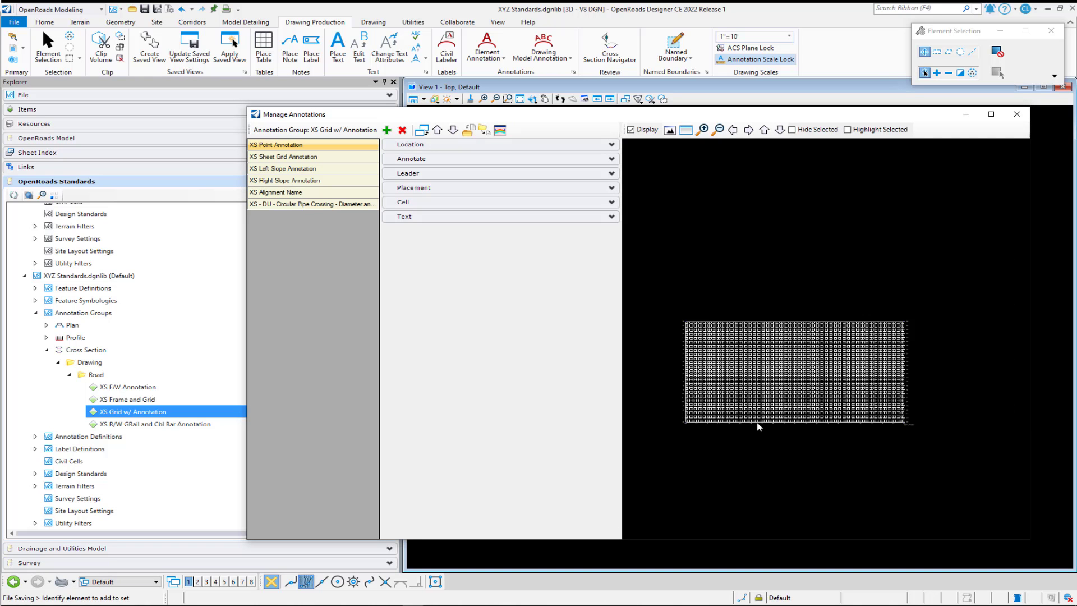
pyautogui.scroll(5, 680, 425)
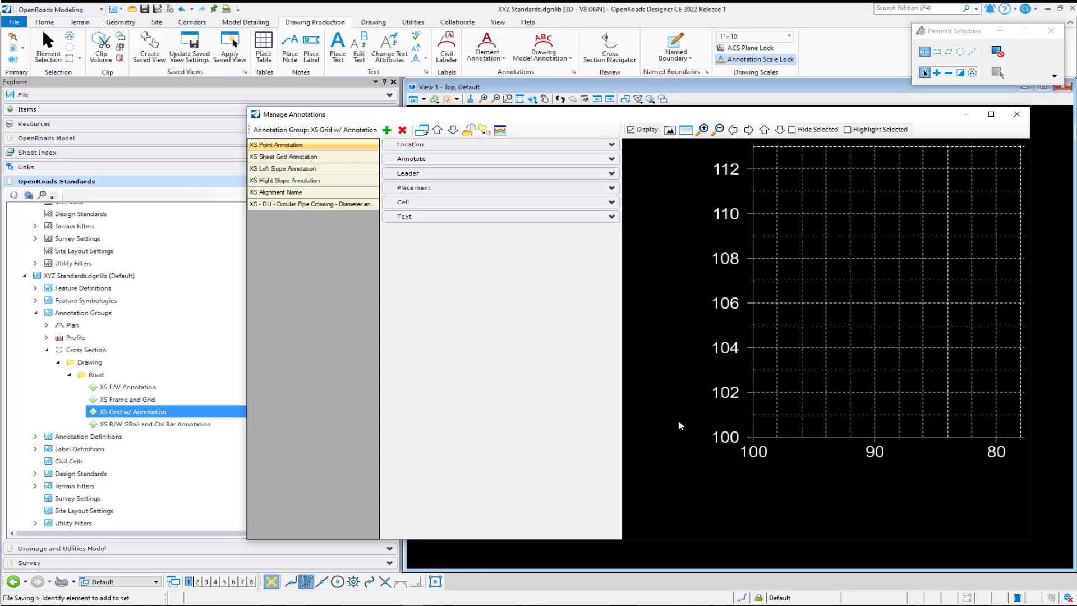
pyautogui.scroll(-3, 681, 426)
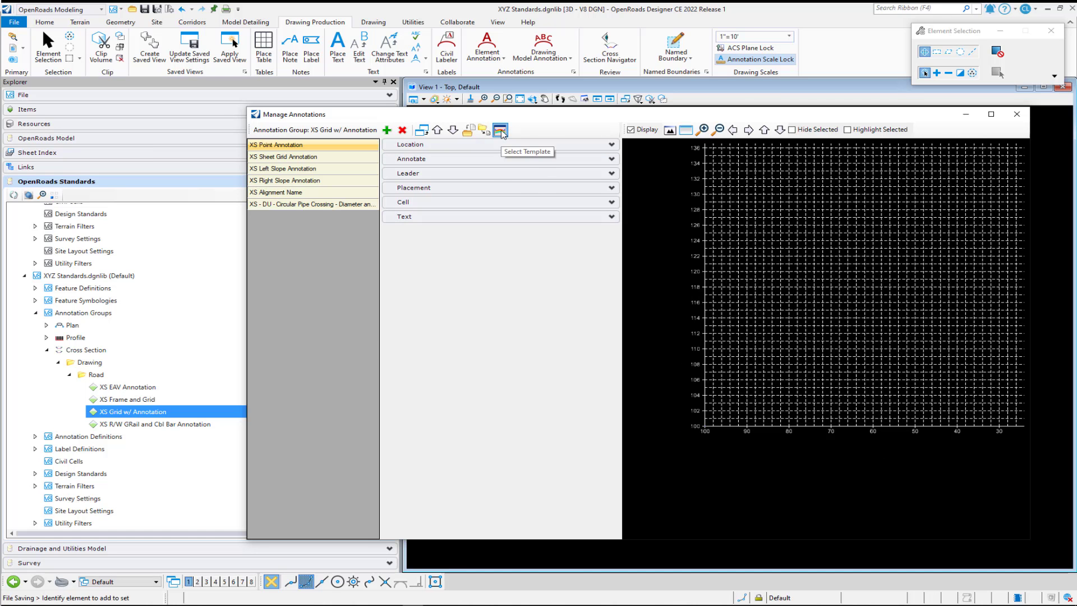
# Step: Look at the template selection for the annotation preview, cancel it, and close the annotation manager
pyautogui.click(500, 130)
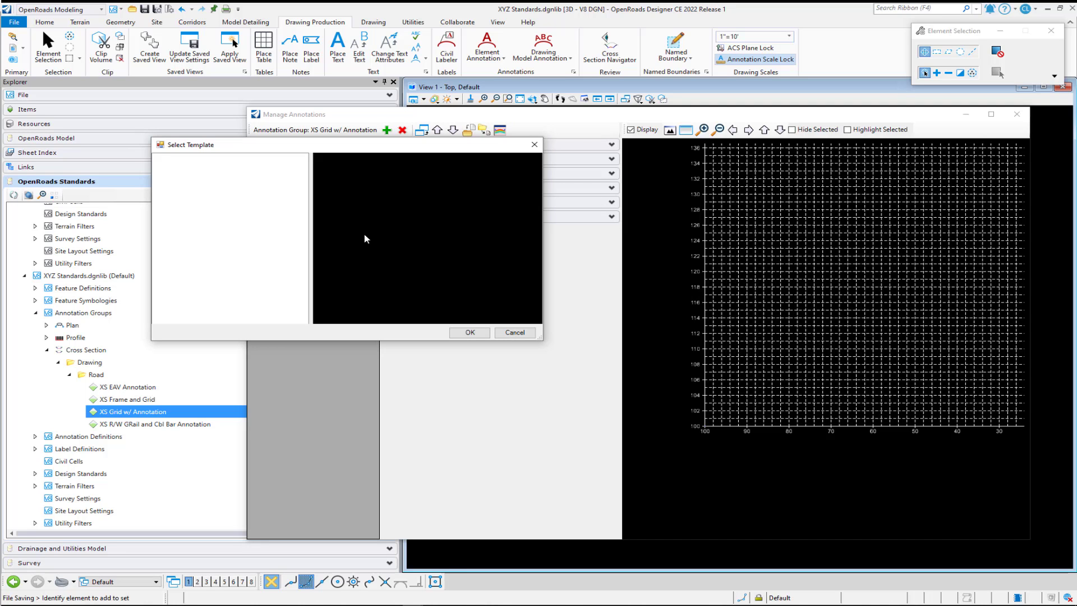
pyautogui.click(515, 333)
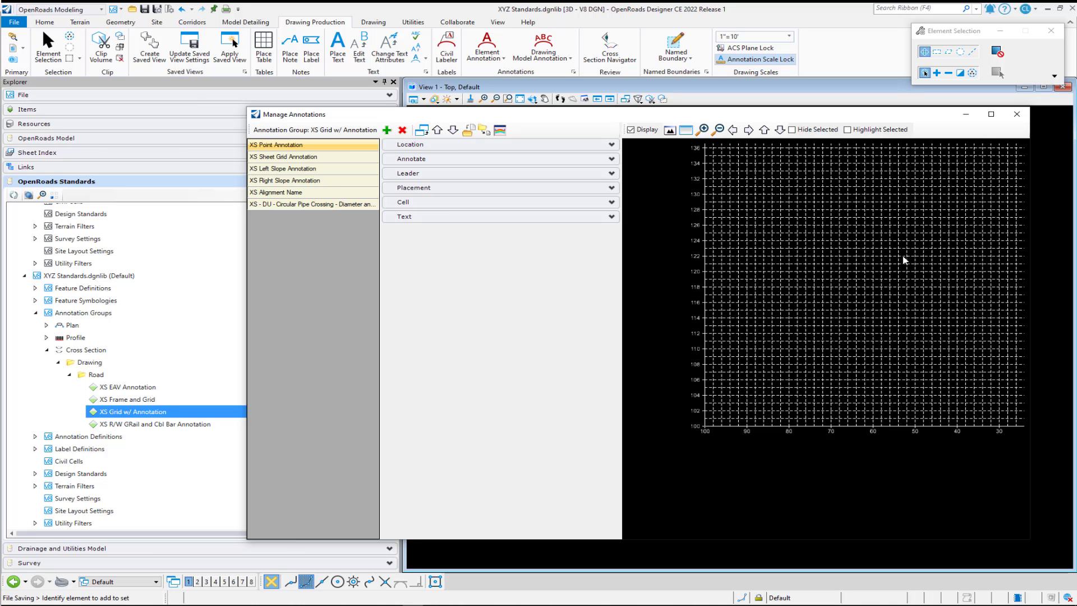
pyautogui.click(1017, 114)
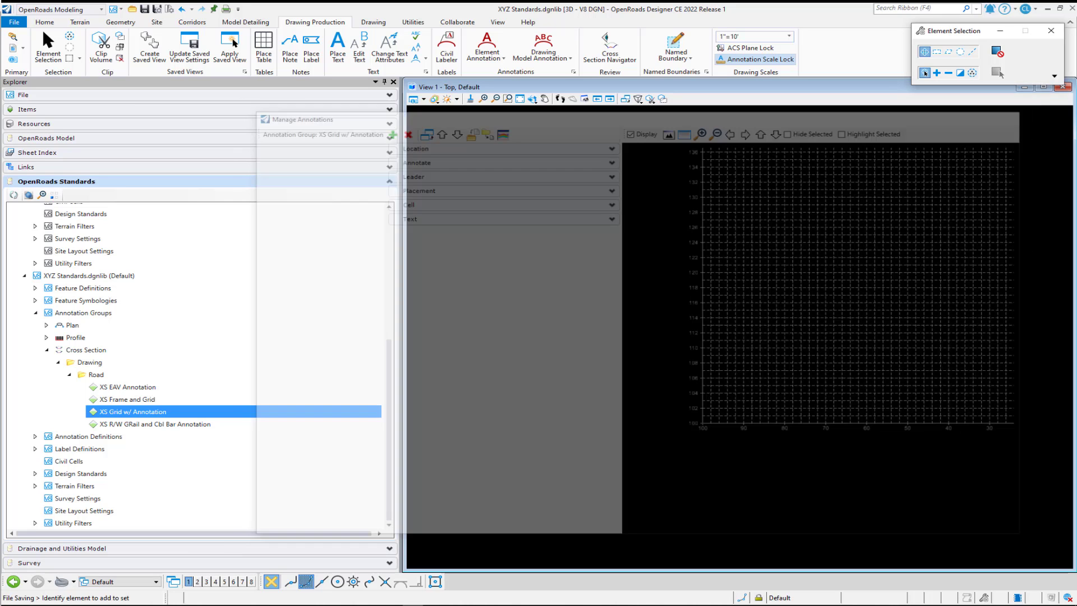